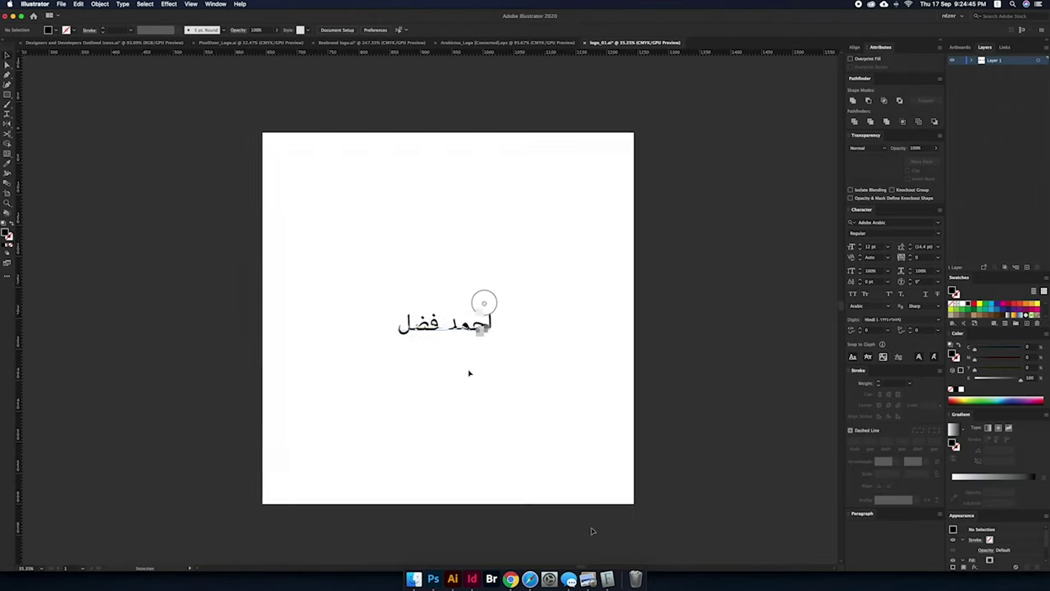
{"action": "scroll", "coordinate": [478, 329], "scroll_direction": "up", "scroll_amount": 5}
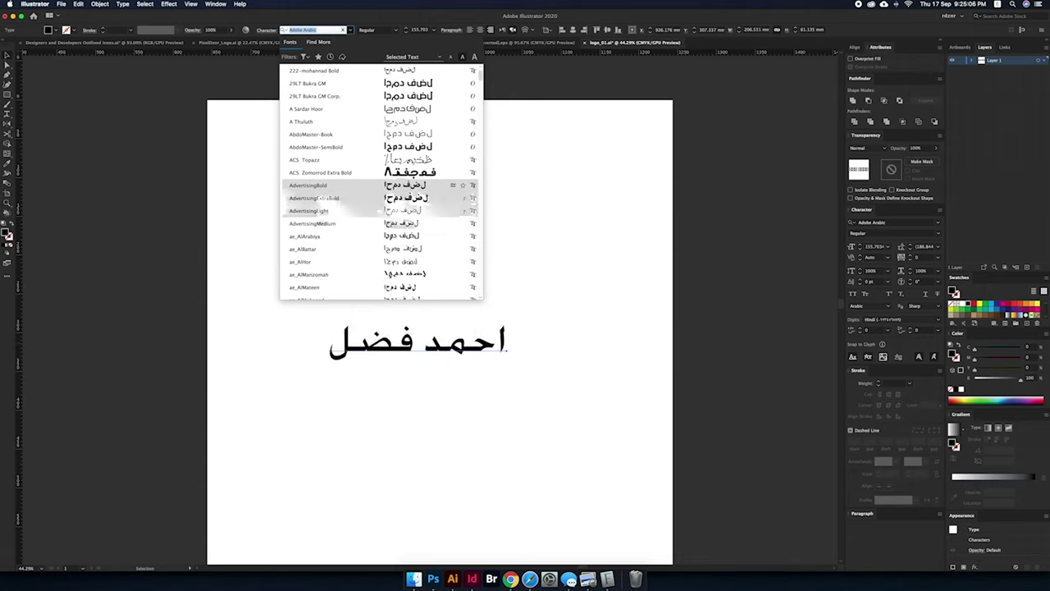
{"action": "key", "text": "Down"}
{"action": "key", "text": "Down"}
{"action": "key", "text": "Down"}
{"action": "key", "text": "Down"}
{"action": "key", "text": "Down"}
{"action": "key", "text": "Down"}
{"action": "key", "text": "Down"}
{"action": "key", "text": "Down"}
{"action": "key", "text": "Down"}
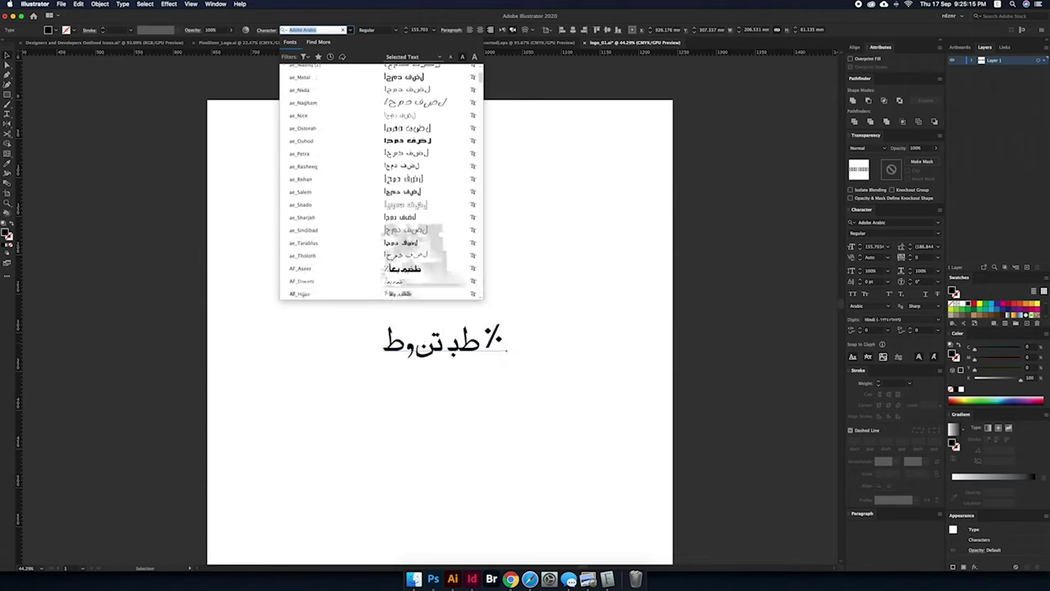
{"action": "key", "text": "Down"}
{"action": "key", "text": "Down"}
{"action": "key", "text": "Down"}
{"action": "key", "text": "Down"}
{"action": "key", "text": "Down"}
{"action": "key", "text": "Down"}
{"action": "key", "text": "Down"}
{"action": "key", "text": "Down"}
{"action": "key", "text": "Down"}
{"action": "key", "text": "Down"}
{"action": "key", "text": "Down"}
{"action": "key", "text": "Down"}
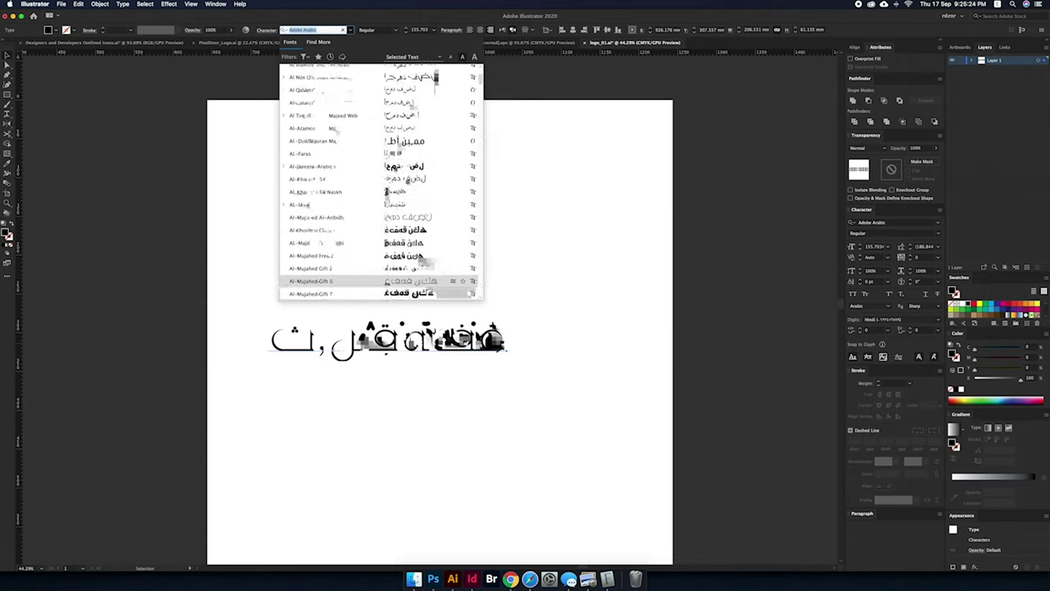
{"action": "key", "text": "Down"}
{"action": "key", "text": "Down"}
{"action": "key", "text": "Down"}
{"action": "key", "text": "Down"}
{"action": "key", "text": "Down"}
{"action": "key", "text": "Down"}
{"action": "key", "text": "Down"}
{"action": "key", "text": "Down"}
{"action": "key", "text": "Down"}
{"action": "key", "text": "Down"}
{"action": "key", "text": "Down"}
{"action": "key", "text": "Down"}
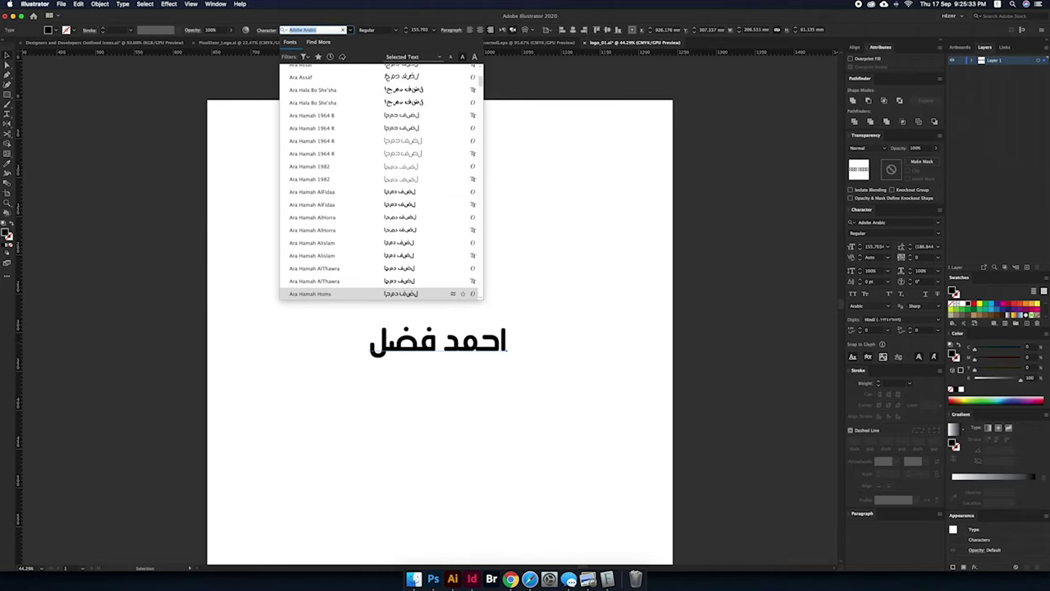
{"action": "key", "text": "Down"}
{"action": "key", "text": "Down"}
{"action": "key", "text": "Down"}
{"action": "key", "text": "Down"}
{"action": "key", "text": "Down"}
{"action": "key", "text": "Down"}
{"action": "key", "text": "Down"}
{"action": "key", "text": "Down"}
{"action": "key", "text": "Down"}
{"action": "key", "text": "Down"}
{"action": "key", "text": "Down"}
{"action": "key", "text": "Down"}
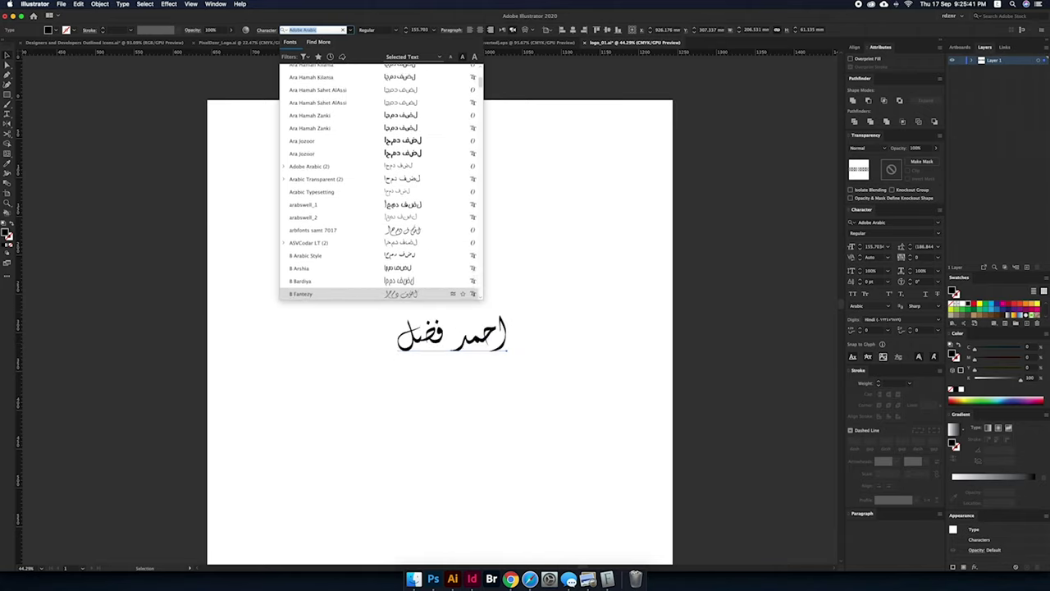
{"action": "key", "text": "Down"}
{"action": "key", "text": "Down"}
{"action": "key", "text": "Down"}
{"action": "key", "text": "Down"}
{"action": "key", "text": "Down"}
{"action": "key", "text": "Down"}
{"action": "key", "text": "Down"}
{"action": "key", "text": "Down"}
{"action": "key", "text": "Down"}
{"action": "key", "text": "Down"}
{"action": "key", "text": "Down"}
{"action": "key", "text": "Down"}
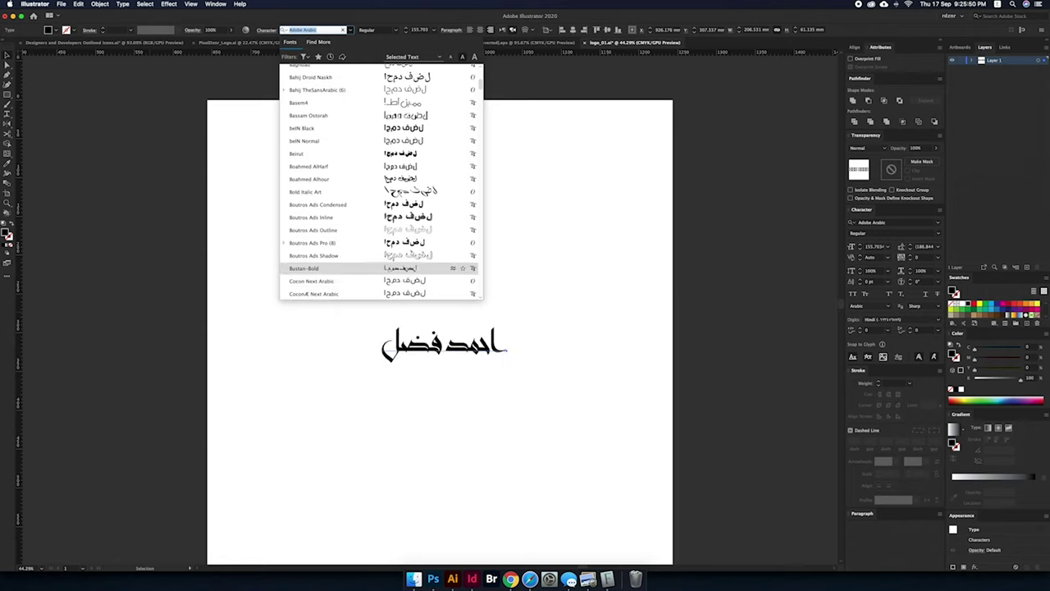
{"action": "key", "text": "Down"}
{"action": "key", "text": "Down"}
{"action": "key", "text": "Down"}
{"action": "key", "text": "Down"}
{"action": "key", "text": "Down"}
{"action": "key", "text": "Down"}
{"action": "key", "text": "Down"}
{"action": "key", "text": "Down"}
{"action": "key", "text": "Down"}
{"action": "key", "text": "Return"}
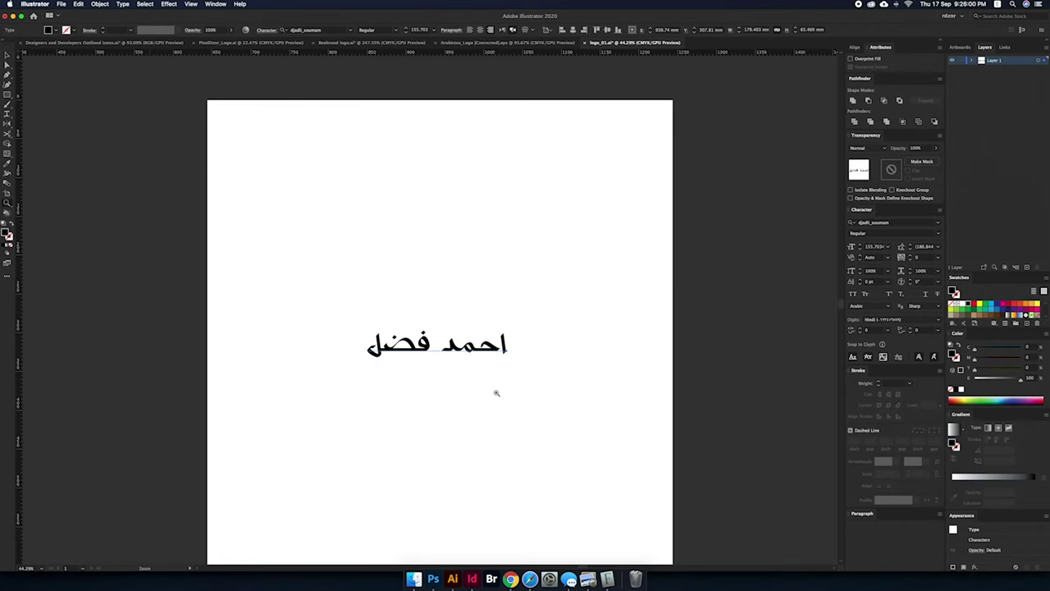
{"action": "scroll", "coordinate": [495, 392], "scroll_direction": "up", "scroll_amount": 1}
Step: Break the name onto two lines, convert it to outlines, and detach the alef
{"action": "key", "text": "BackSpace"}
{"action": "scroll", "coordinate": [429, 368], "scroll_direction": "up", "scroll_amount": 2}
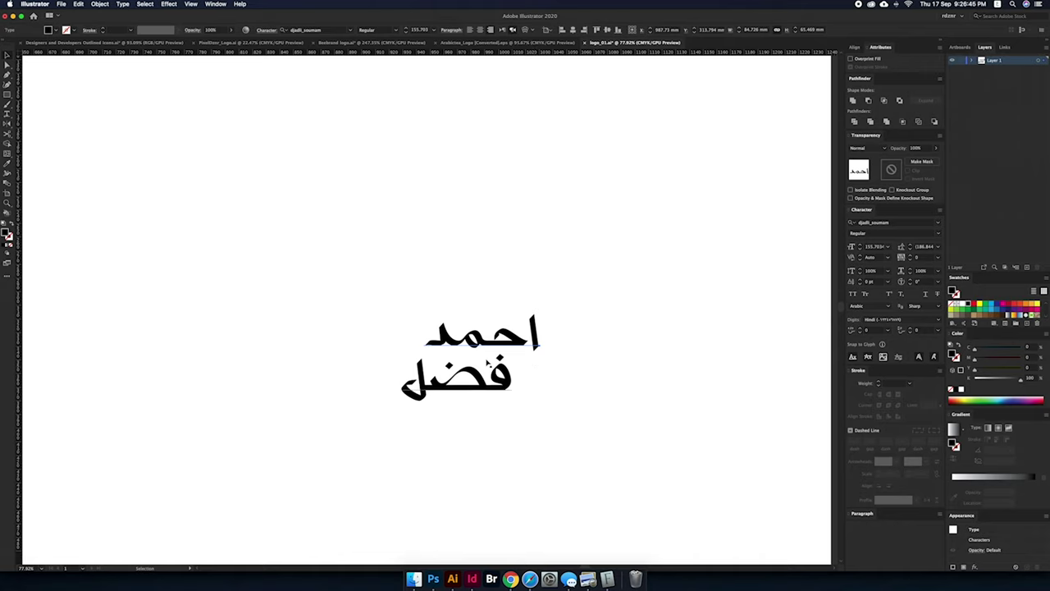
{"action": "key", "text": "super+shift+o"}
{"action": "left_click", "coordinate": [534, 332]}
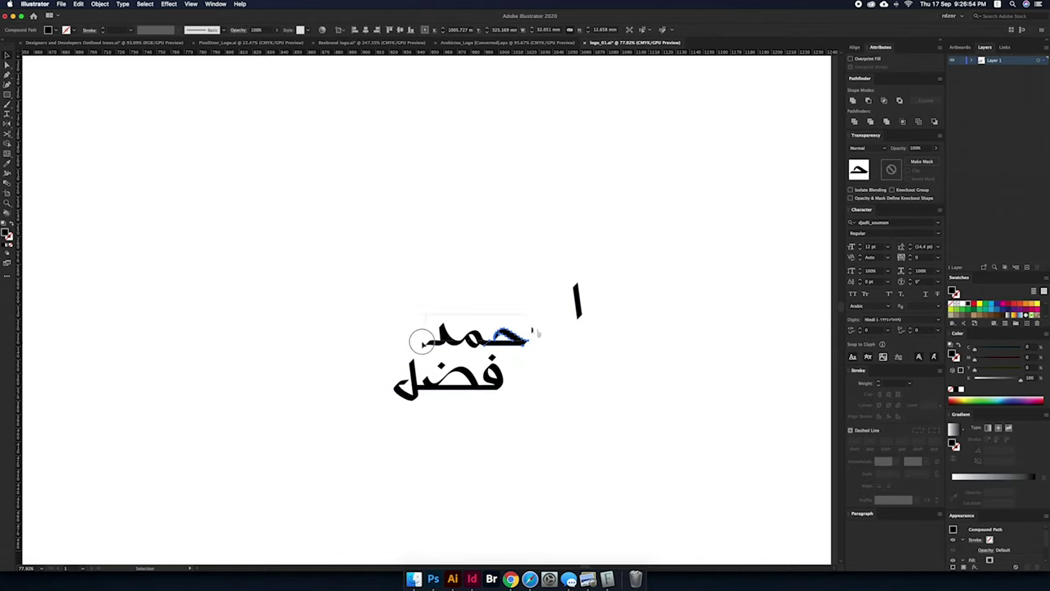
{"action": "mouse_move", "coordinate": [422, 341]}
{"action": "left_mouse_down"}
{"action": "mouse_move", "coordinate": [489, 351]}
{"action": "mouse_move", "coordinate": [458, 357]}
{"action": "left_mouse_up"}
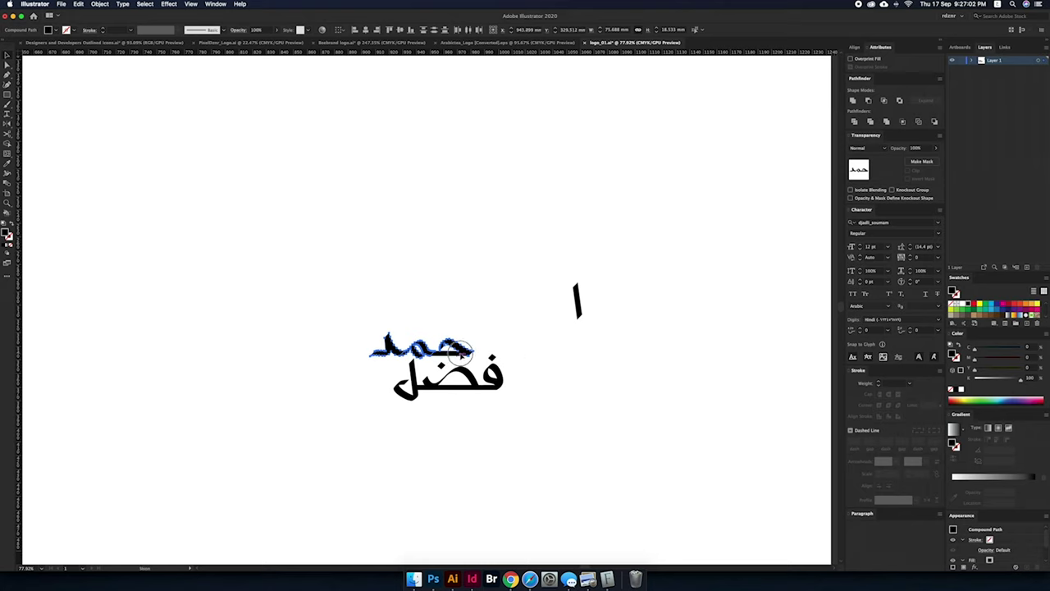
Step: Stretch the lam and alef into tall vertical strokes and shift the ف right
{"action": "left_click", "coordinate": [417, 368]}
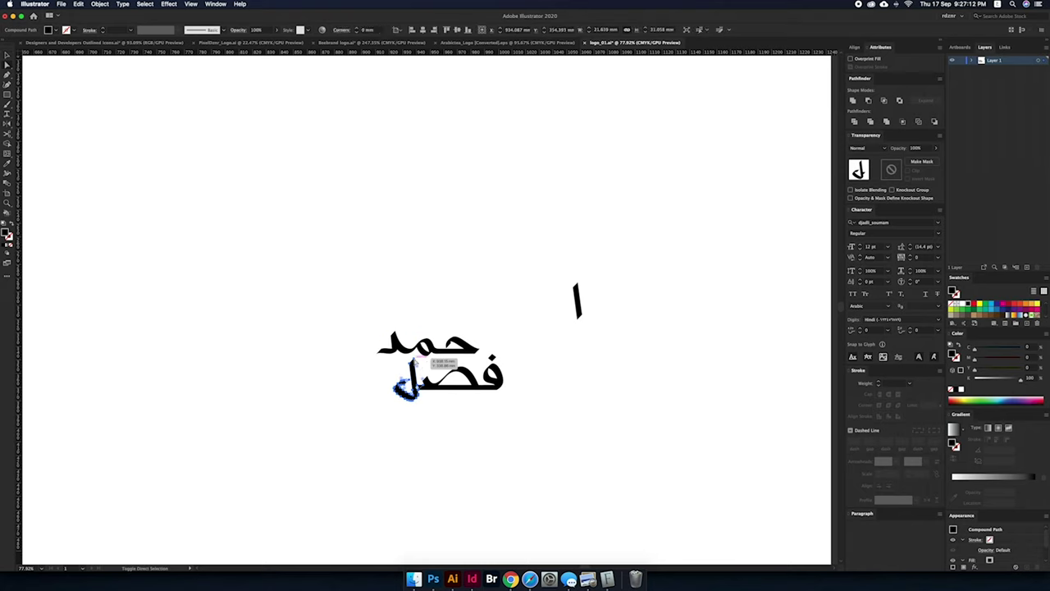
{"action": "left_click_drag", "start_coordinate": [415, 363], "coordinate": [414, 311]}
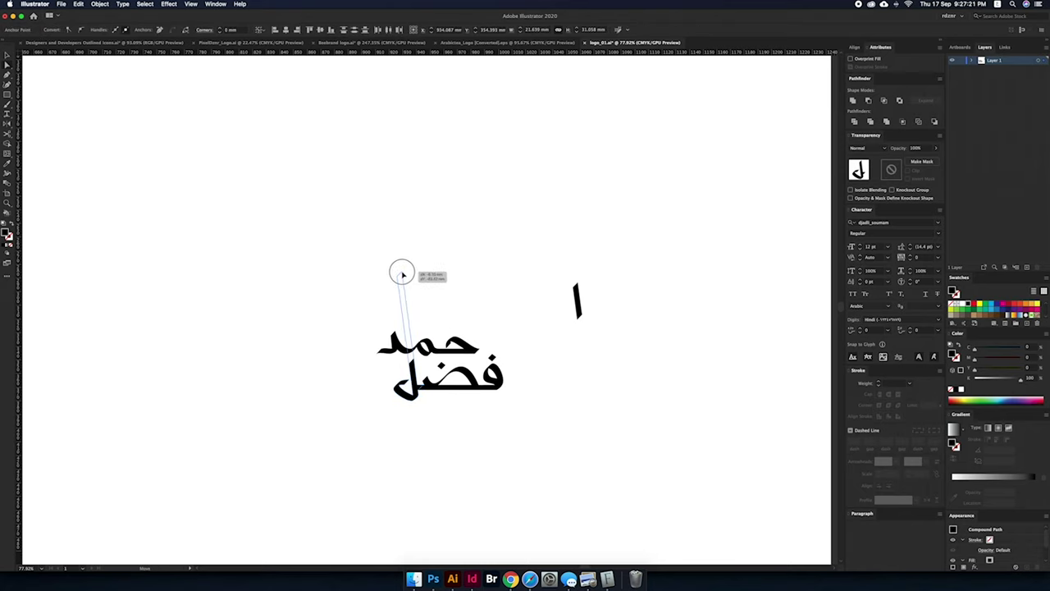
{"action": "key", "text": "v"}
{"action": "left_click", "coordinate": [577, 306]}
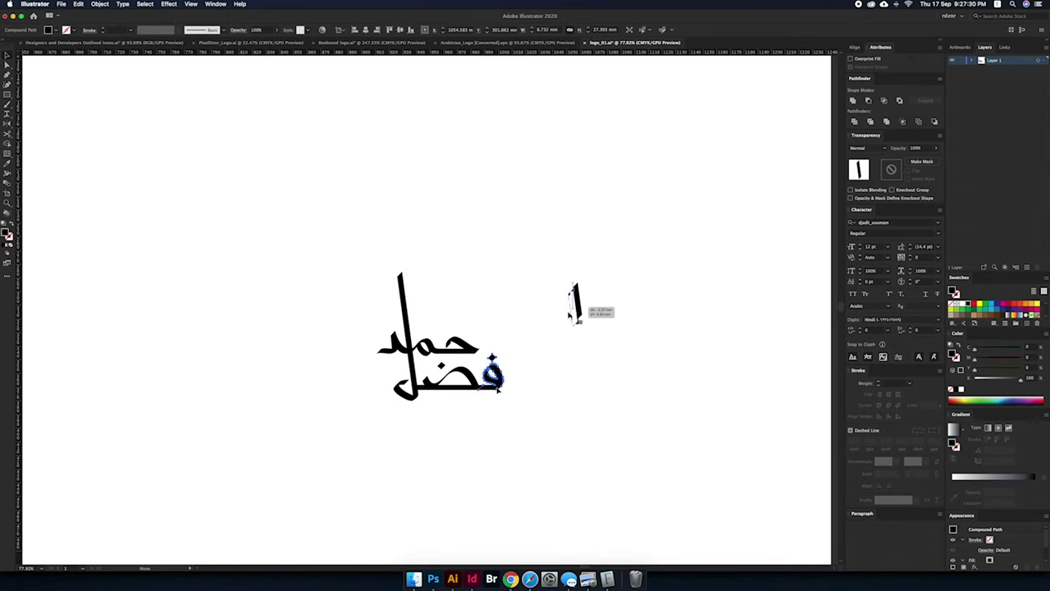
{"action": "mouse_move", "coordinate": [498, 389]}
{"action": "left_mouse_down"}
{"action": "mouse_move", "coordinate": [522, 391]}
{"action": "mouse_move", "coordinate": [490, 365]}
{"action": "mouse_move", "coordinate": [496, 420]}
{"action": "left_mouse_up"}
{"action": "key", "text": "a"}
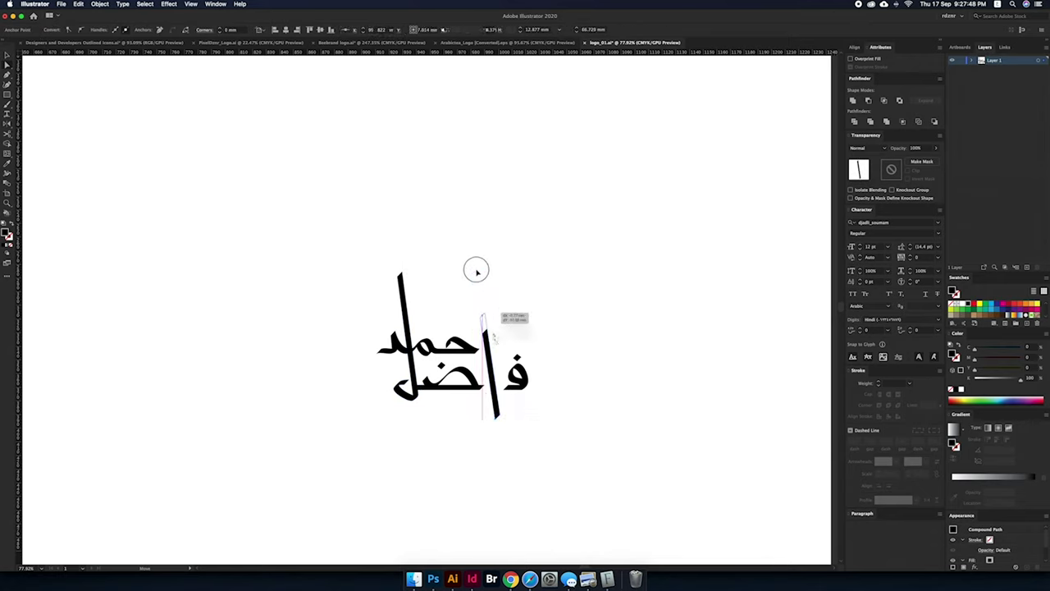
{"action": "left_click_drag", "start_coordinate": [476, 271], "coordinate": [471, 225]}
{"action": "key", "text": "v"}
{"action": "scroll", "coordinate": [534, 365], "scroll_direction": "up", "scroll_amount": 2}
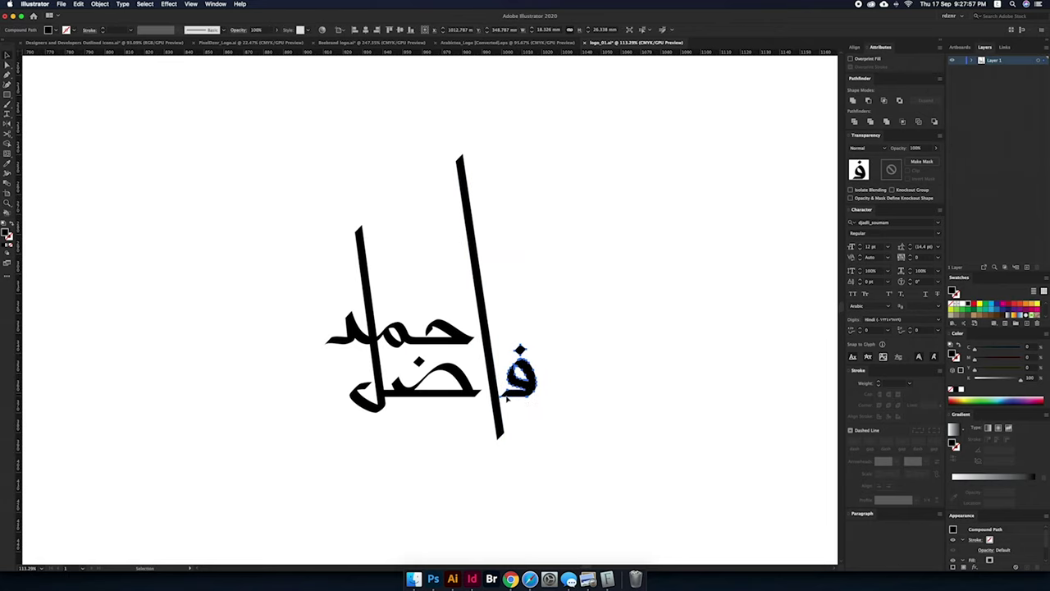
{"action": "left_click", "coordinate": [539, 409]}
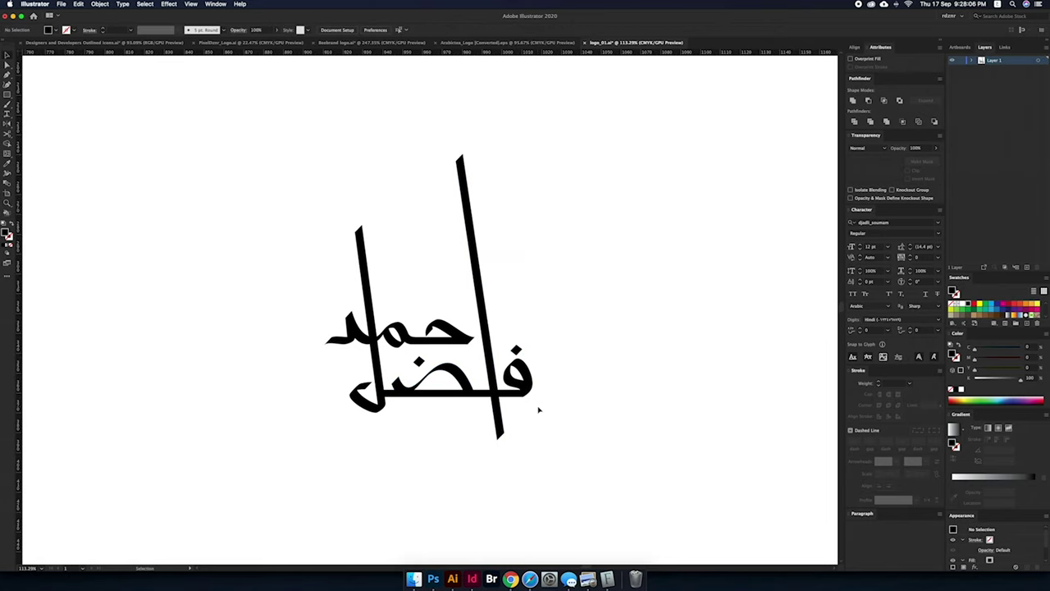
Step: Find an SVG image via a Google search for 'arabic calligraphy' and paste it into Illustrator
{"action": "left_click", "coordinate": [510, 579]}
{"action": "left_click", "coordinate": [509, 195]}
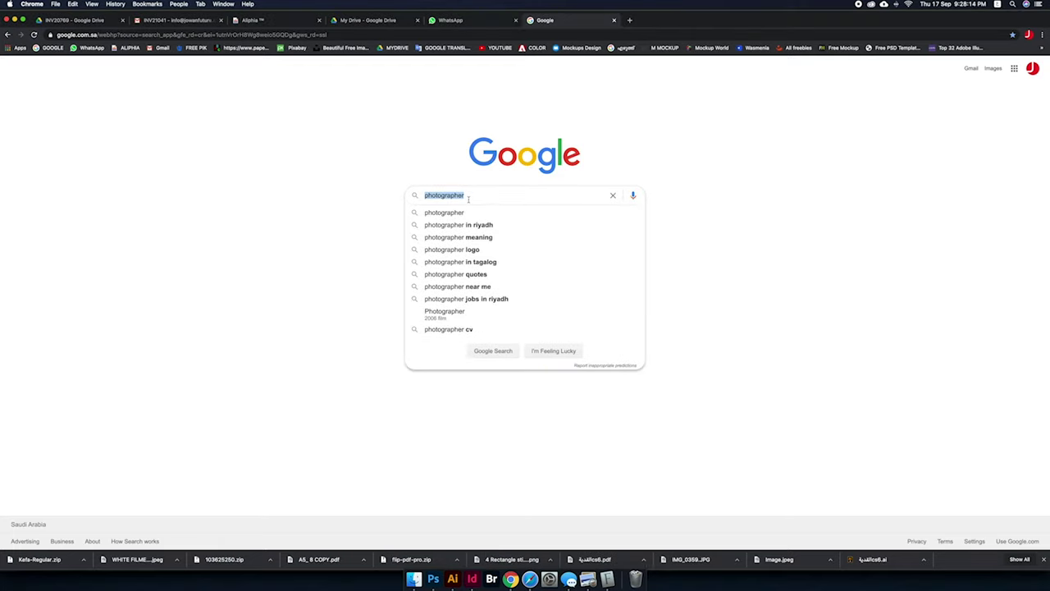
{"action": "type", "text": "arabic+calligraphy"}
{"action": "key", "text": "Return"}
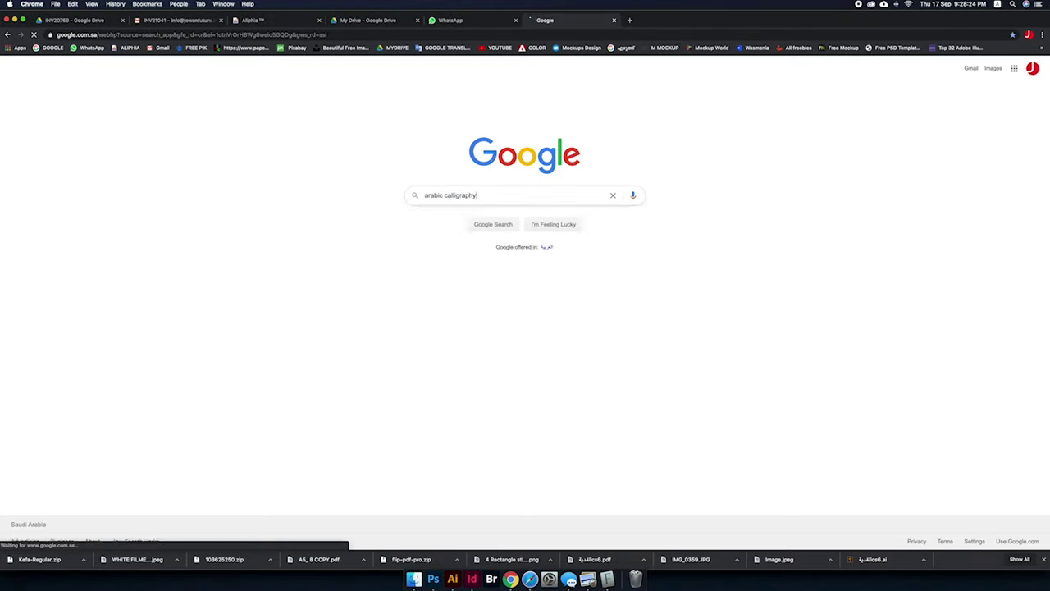
{"action": "left_click", "coordinate": [120, 101]}
{"action": "left_click", "coordinate": [648, 197]}
{"action": "key", "text": "super+Tab"}
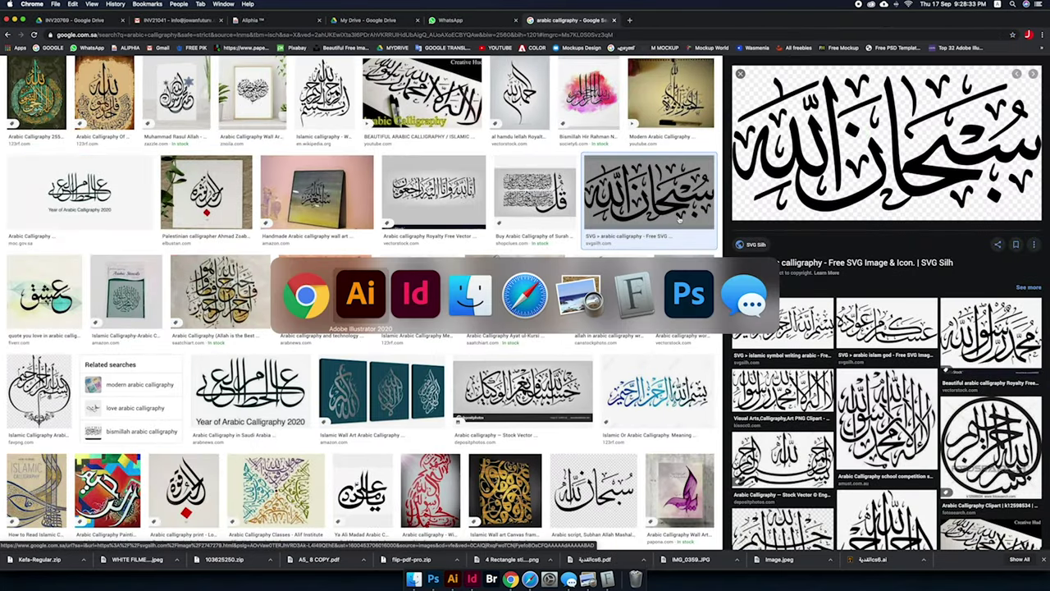
{"action": "key", "text": "super+v"}
Step: Image-trace the calligraphy, move it beside the artboard, and frame the name with a rectangle
{"action": "left_click", "coordinate": [214, 30]}
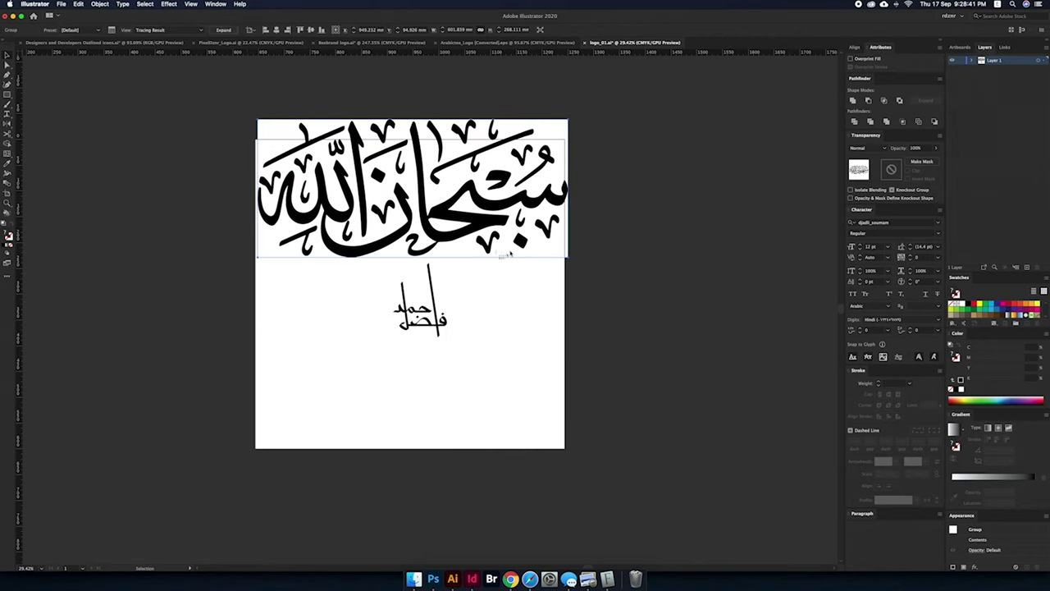
{"action": "left_click_drag", "start_coordinate": [435, 179], "coordinate": [659, 319]}
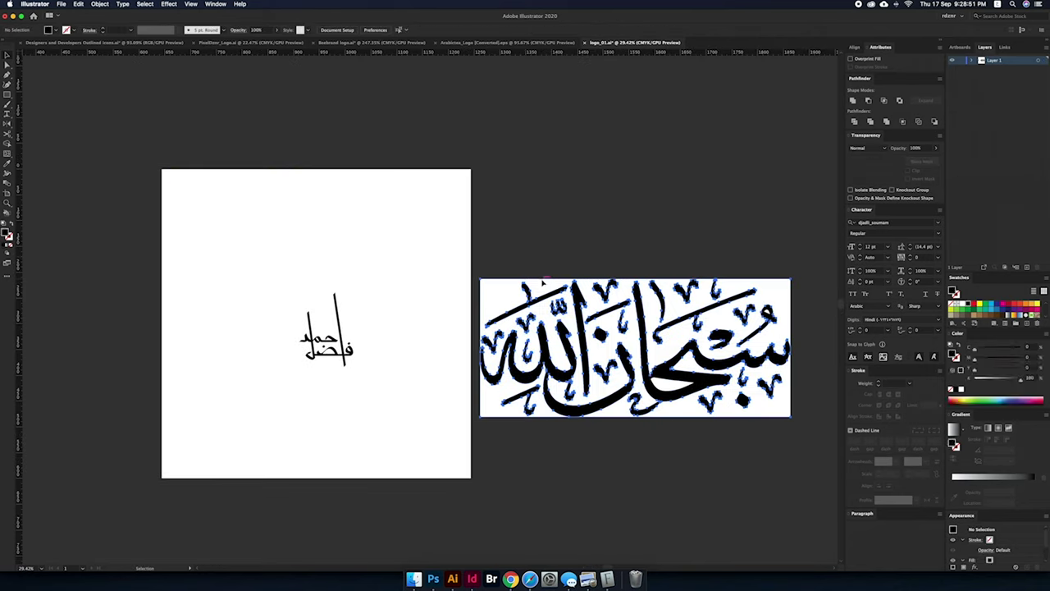
{"action": "scroll", "coordinate": [786, 324], "scroll_direction": "up", "scroll_amount": 2}
{"action": "key", "text": "z"}
{"action": "left_click", "coordinate": [435, 353]}
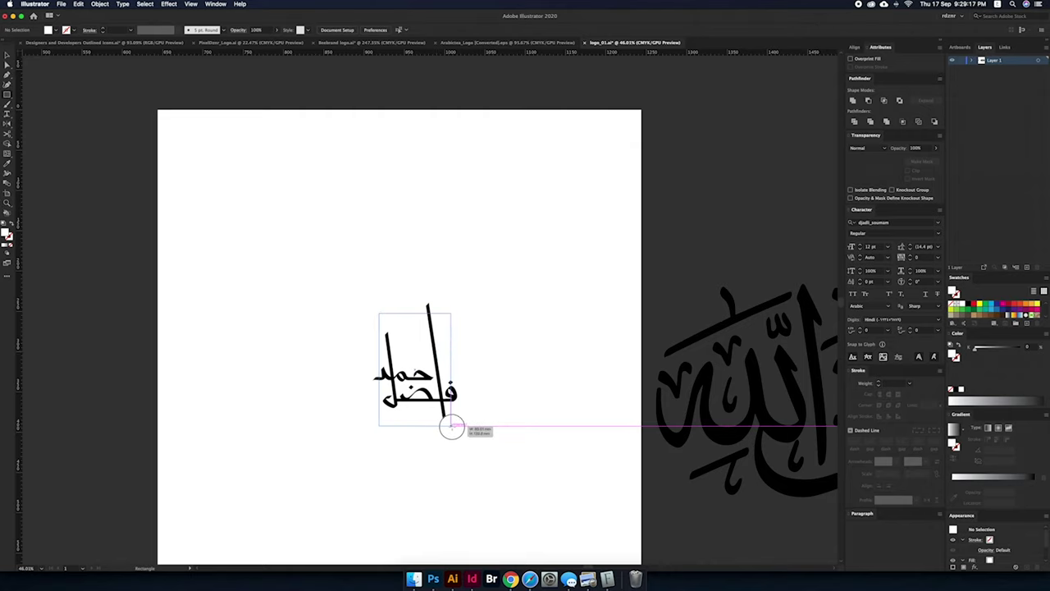
{"action": "left_click_drag", "start_coordinate": [450, 427], "coordinate": [452, 426]}
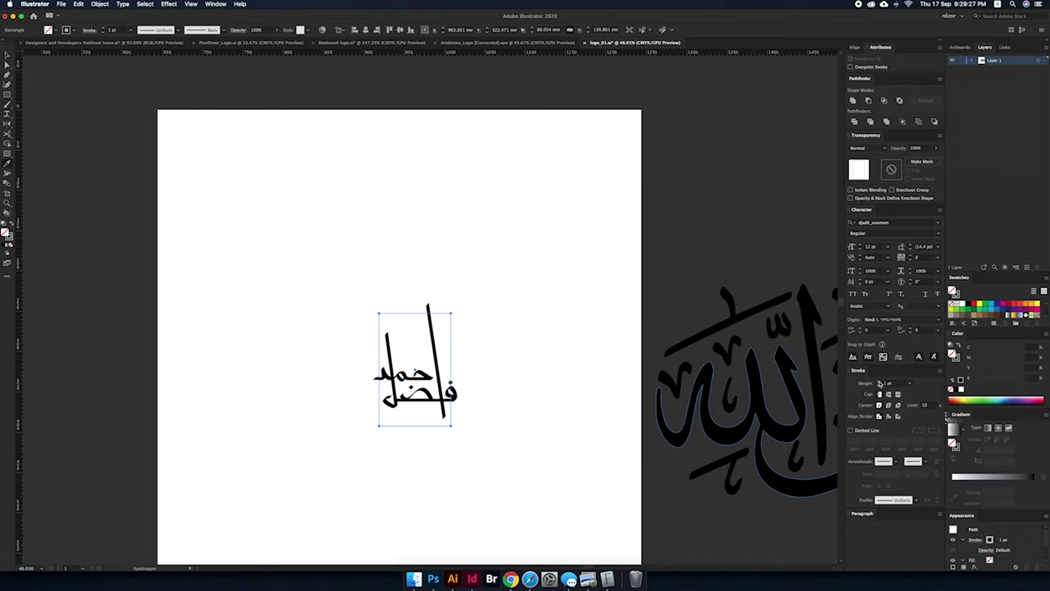
Step: Place small marks from the traced calligraphy inside the frame above the name
{"action": "left_click_drag", "start_coordinate": [727, 417], "coordinate": [416, 343]}
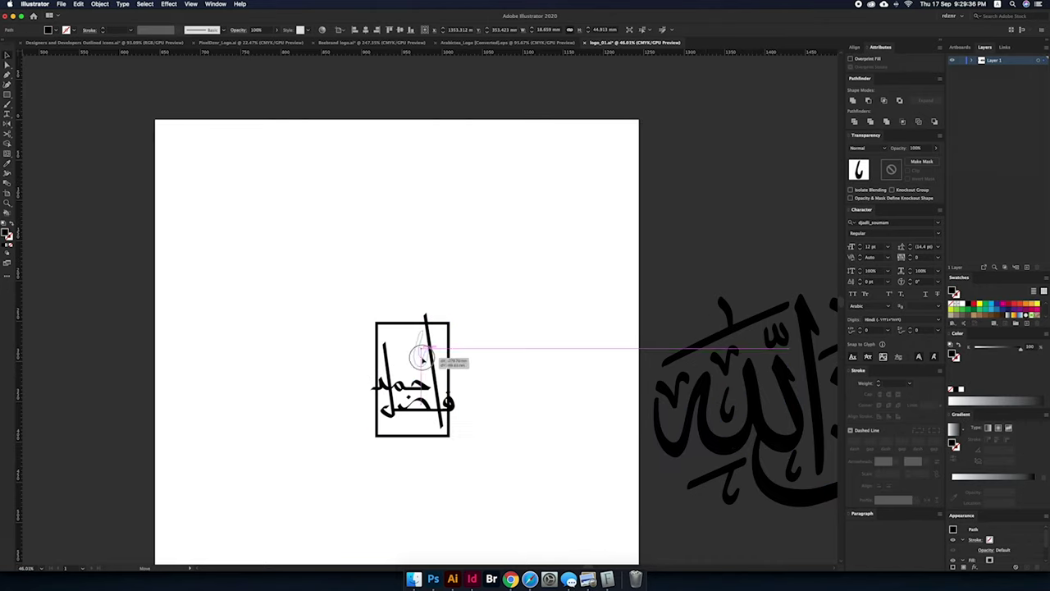
{"action": "key", "text": "super+equal"}
{"action": "key", "text": "super+equal"}
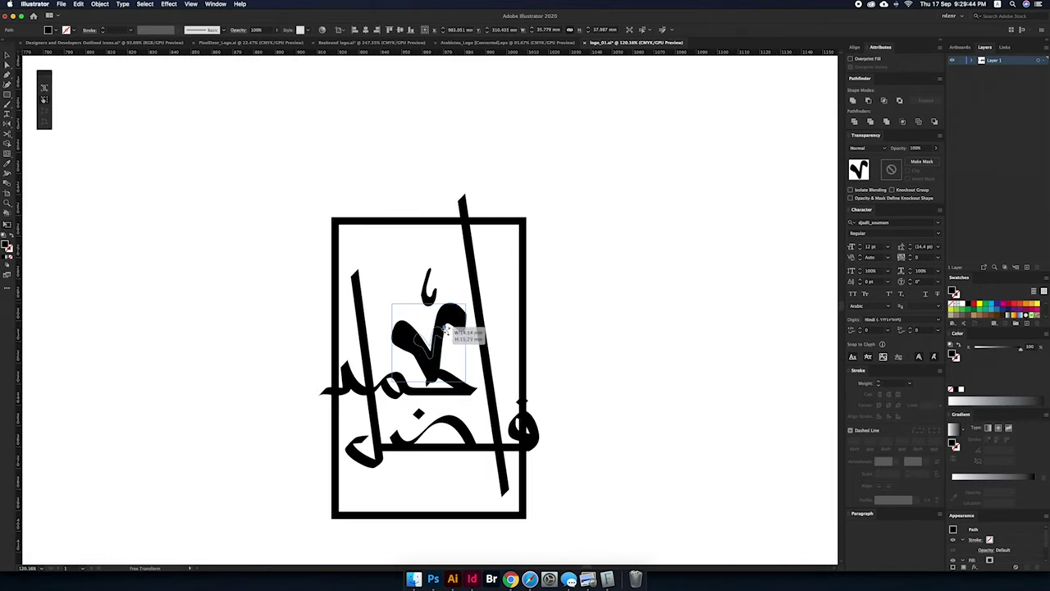
{"action": "left_click_drag", "start_coordinate": [549, 375], "coordinate": [392, 349]}
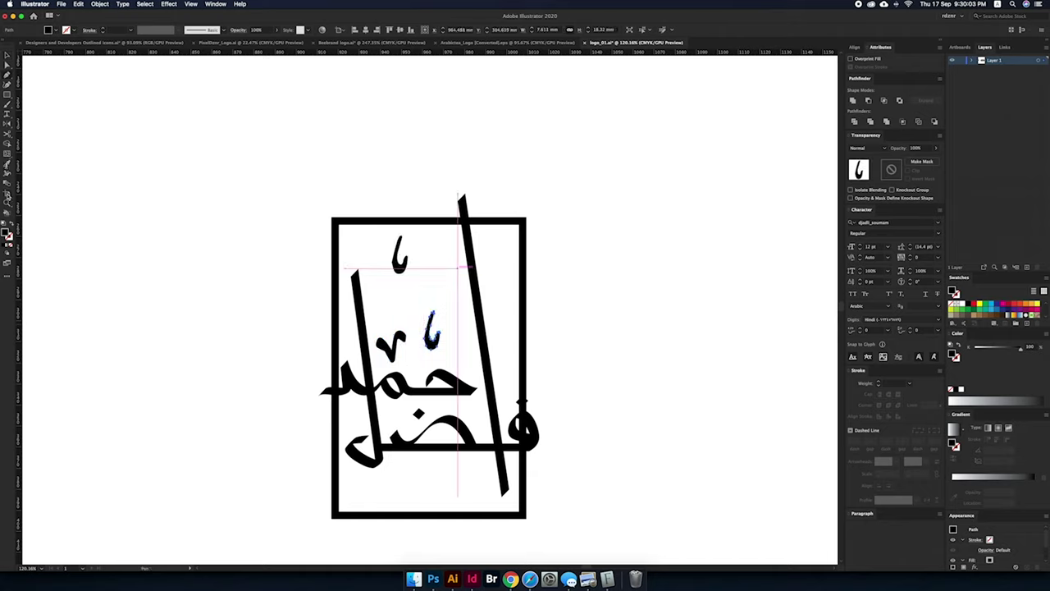
{"action": "left_click", "coordinate": [7, 276]}
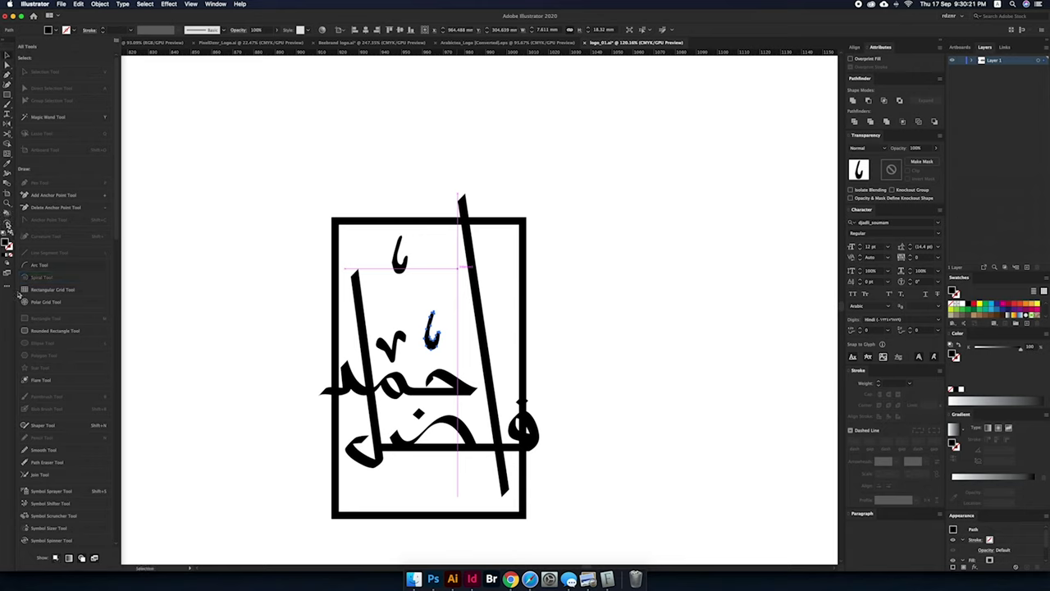
Step: Draw a spiral with a thick tapered stroke, reflect it vertically, and place it beside the tall stroke
{"action": "left_click", "coordinate": [105, 46]}
{"action": "left_click", "coordinate": [135, 55]}
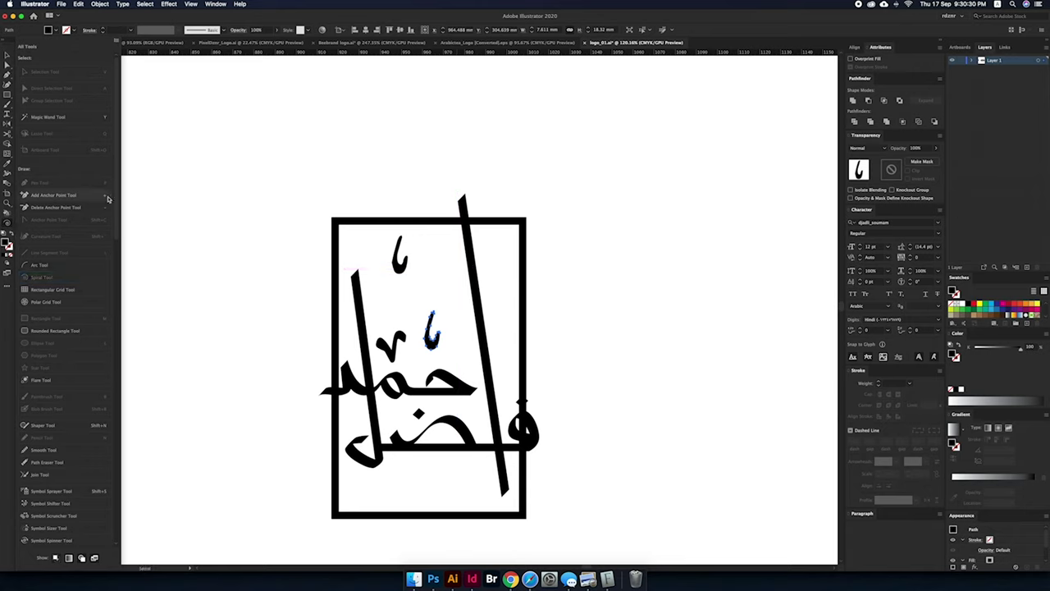
{"action": "left_click", "coordinate": [879, 384]}
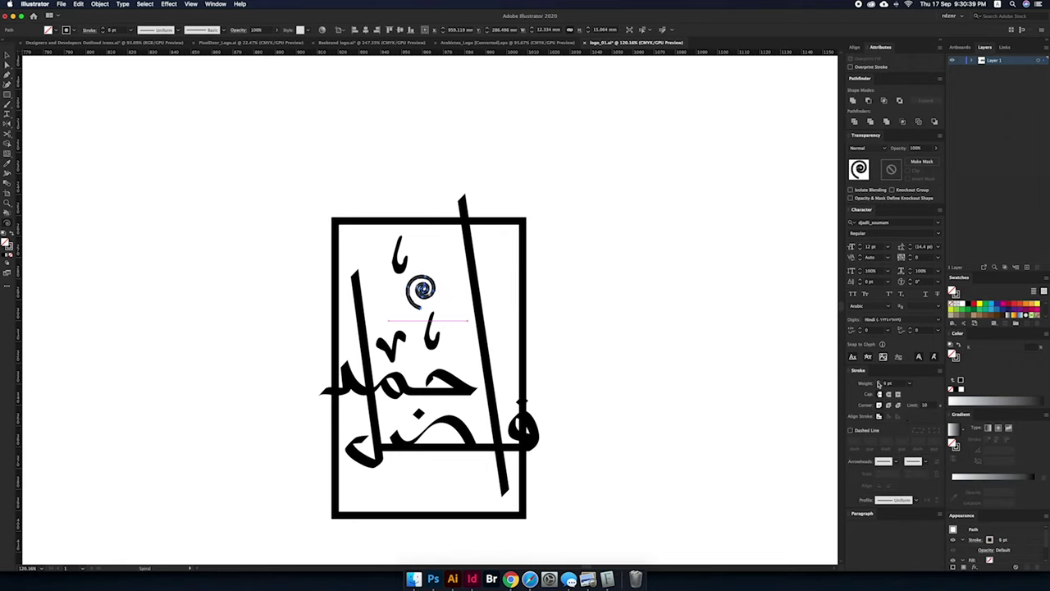
{"action": "left_click", "coordinate": [916, 500]}
{"action": "left_click", "coordinate": [372, 114]}
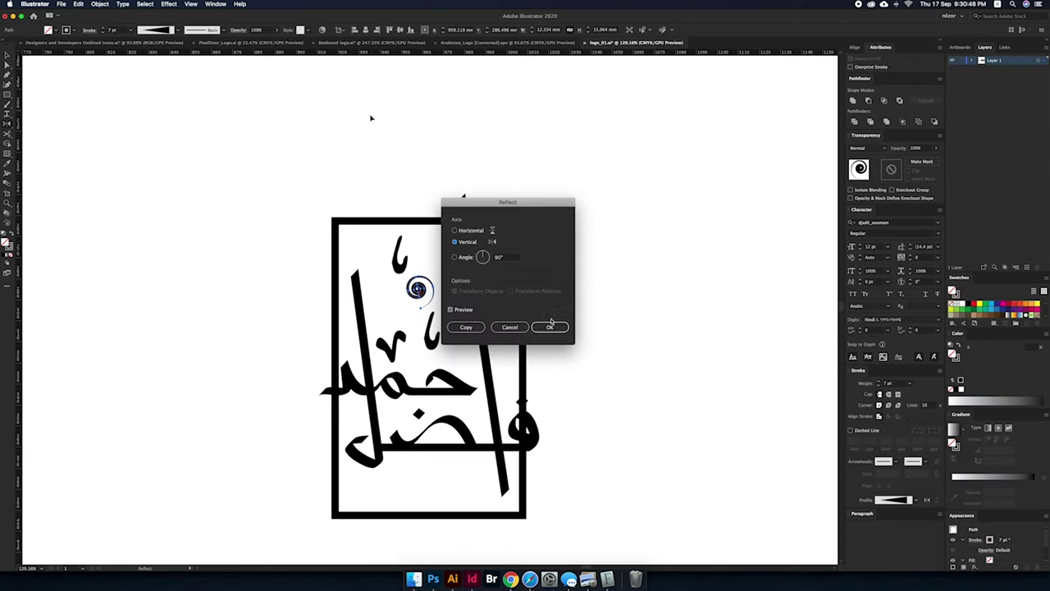
{"action": "key", "text": "Escape"}
{"action": "scroll", "coordinate": [417, 262], "scroll_direction": "up", "scroll_amount": 2}
{"action": "left_click_drag", "start_coordinate": [418, 308], "coordinate": [456, 247]}
Step: Add a smaller copy of the spiral just above the first one
{"action": "scroll", "coordinate": [456, 246], "scroll_direction": "down", "scroll_amount": 1}
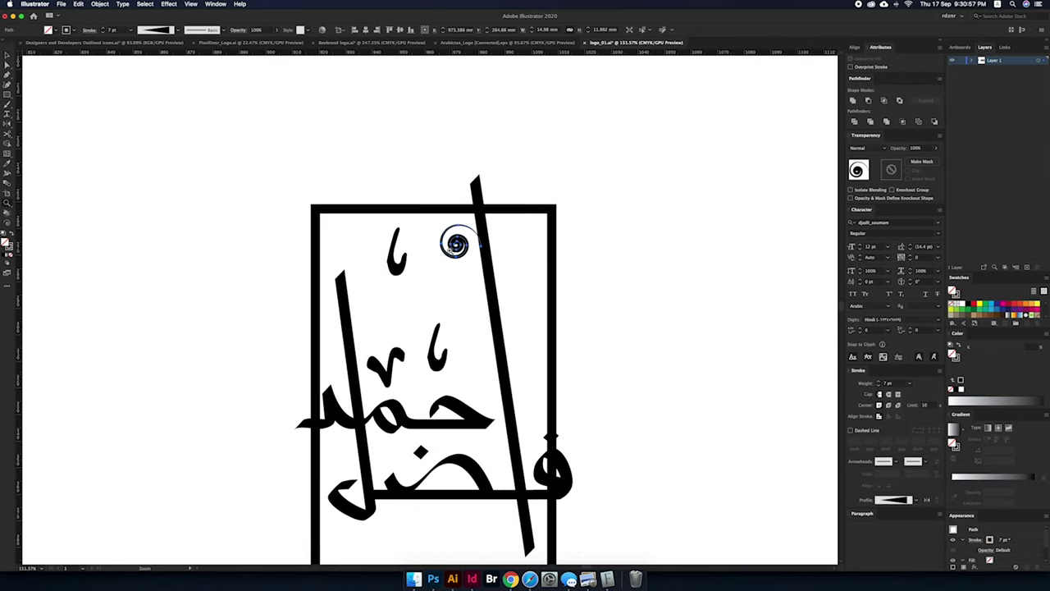
{"action": "scroll", "coordinate": [462, 209], "scroll_direction": "up", "scroll_amount": 3}
{"action": "key", "text": "e"}
{"action": "mouse_move", "coordinate": [481, 287]}
{"action": "left_mouse_down"}
{"action": "mouse_move", "coordinate": [509, 263]}
{"action": "mouse_move", "coordinate": [478, 264]}
{"action": "left_mouse_up"}
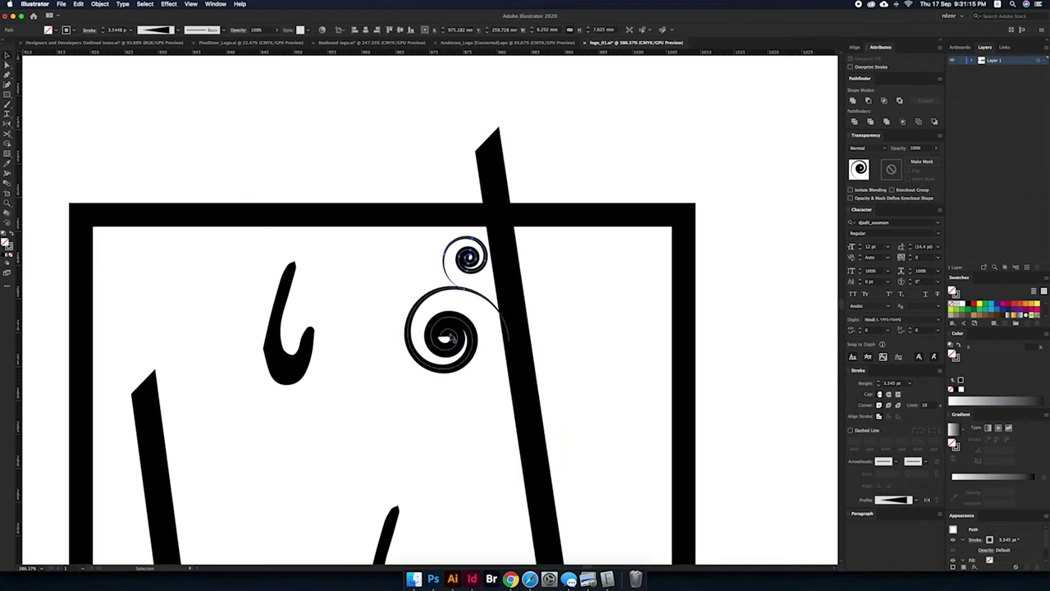
{"action": "scroll", "coordinate": [457, 231], "scroll_direction": "down", "scroll_amount": 3}
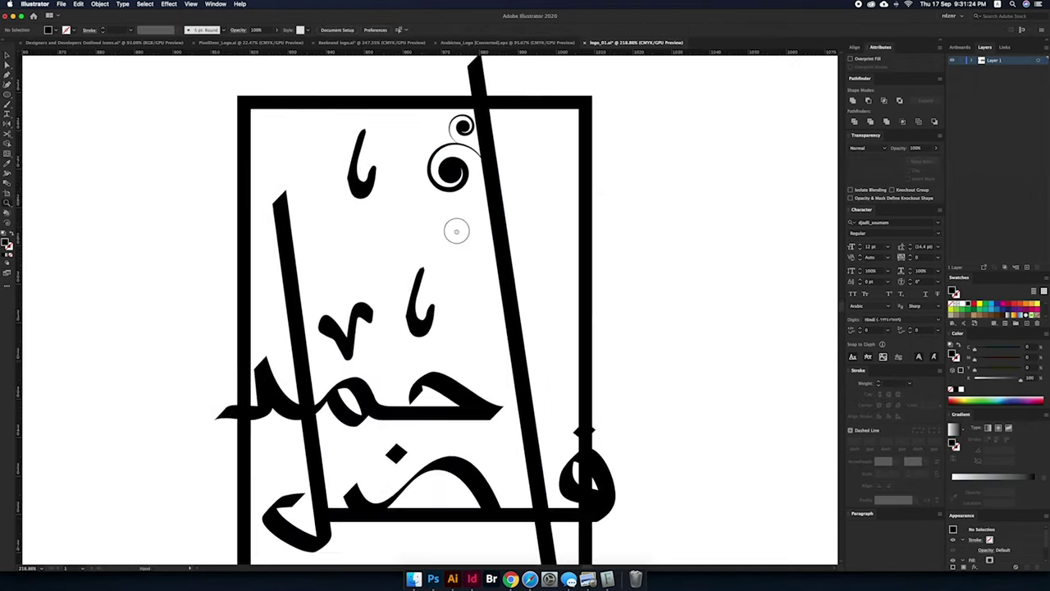
{"action": "scroll", "coordinate": [361, 180], "scroll_direction": "down", "scroll_amount": 3}
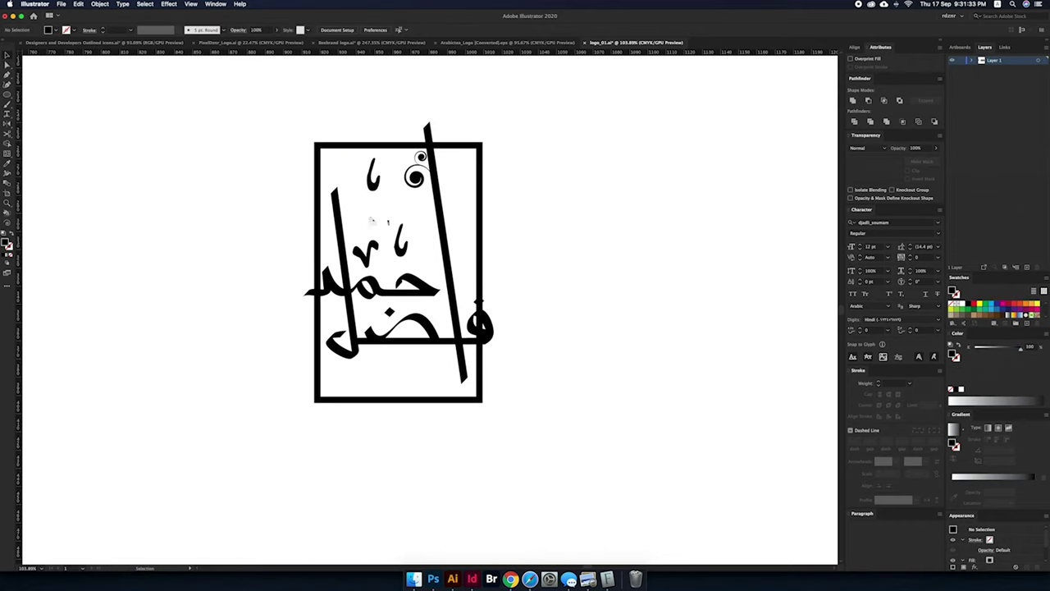
Step: Select the small calligraphic marks and the rectangle frame to check their placement
{"action": "left_click", "coordinate": [386, 222]}
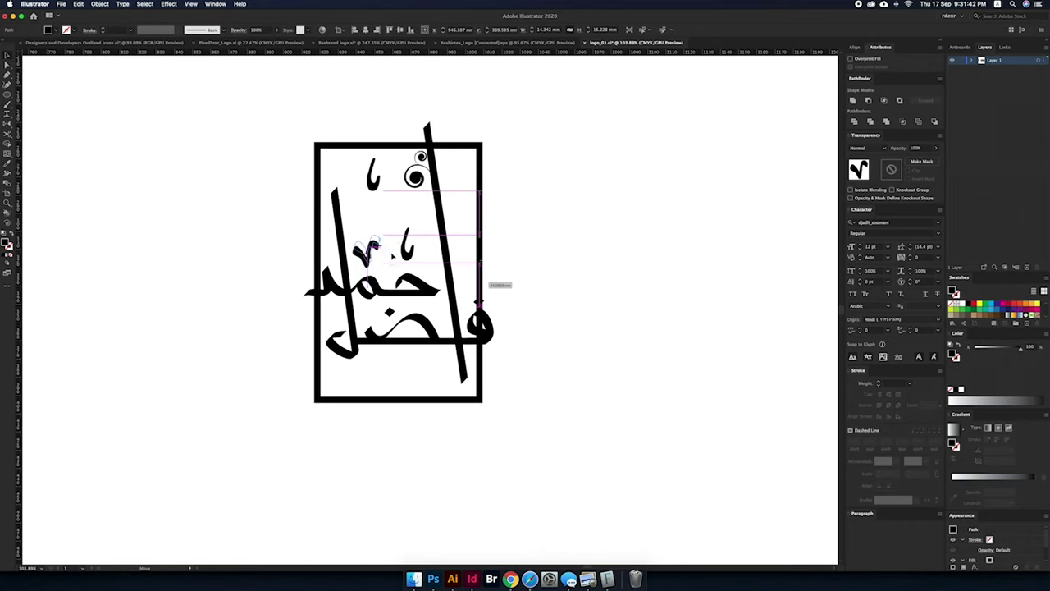
{"action": "scroll", "coordinate": [466, 225], "scroll_direction": "up", "scroll_amount": 4}
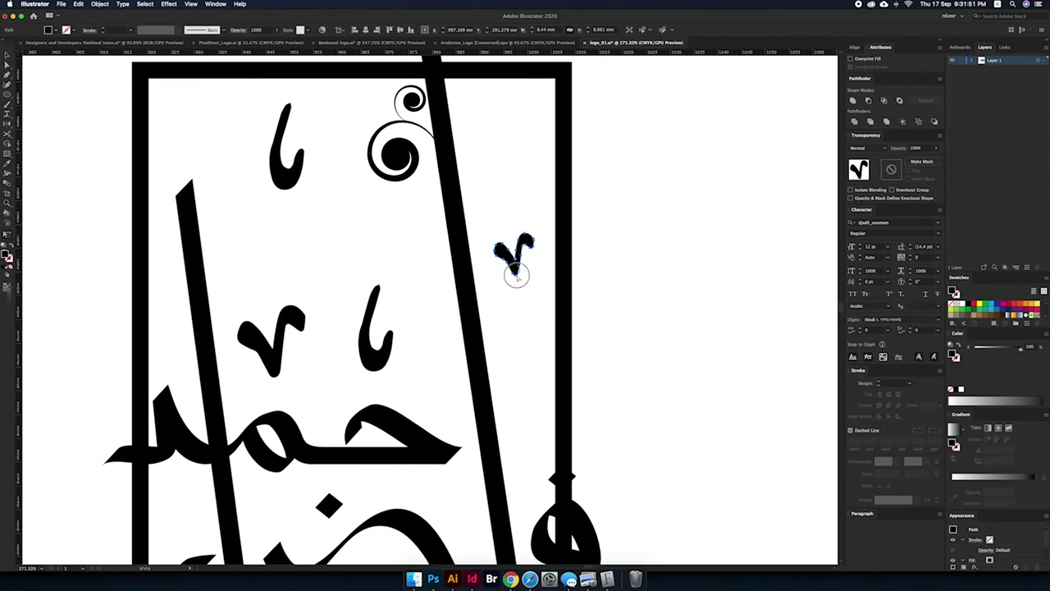
{"action": "left_click", "coordinate": [387, 312]}
{"action": "left_click", "coordinate": [288, 160]}
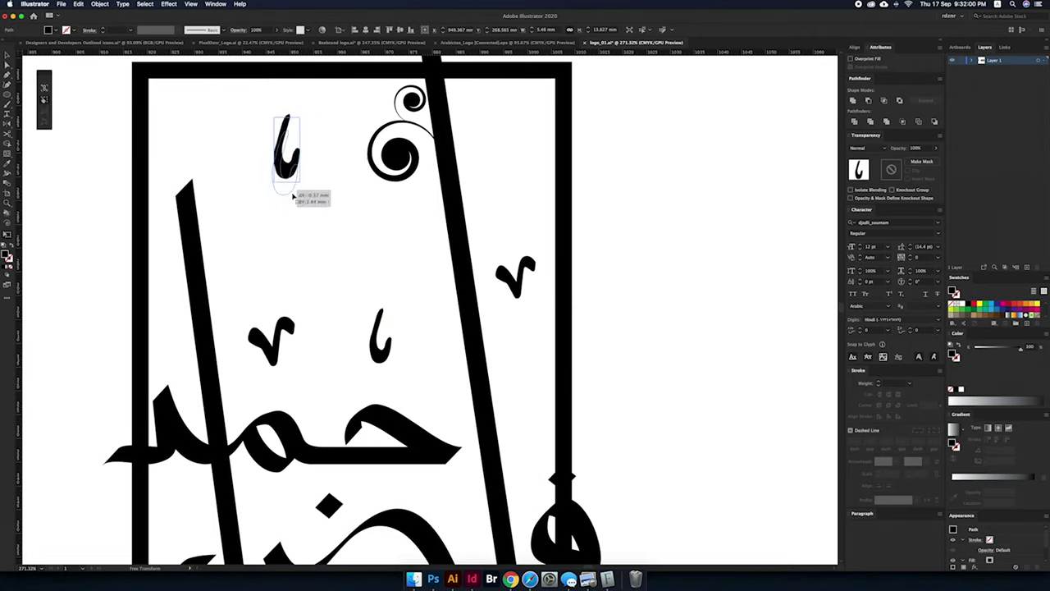
{"action": "scroll", "coordinate": [340, 165], "scroll_direction": "down", "scroll_amount": 3}
{"action": "scroll", "coordinate": [361, 197], "scroll_direction": "down", "scroll_amount": 3}
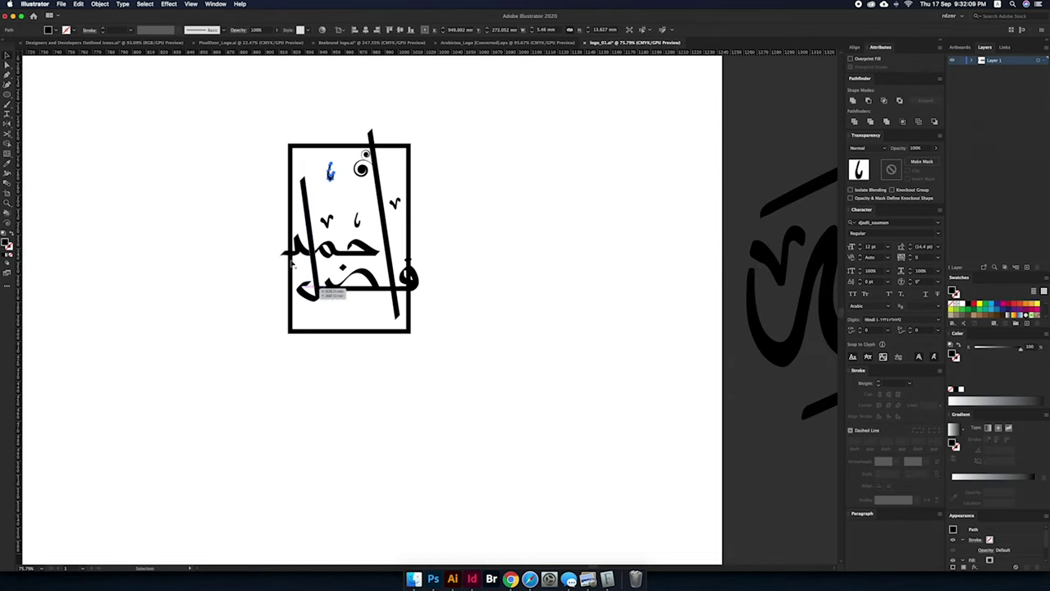
{"action": "left_click", "coordinate": [289, 261]}
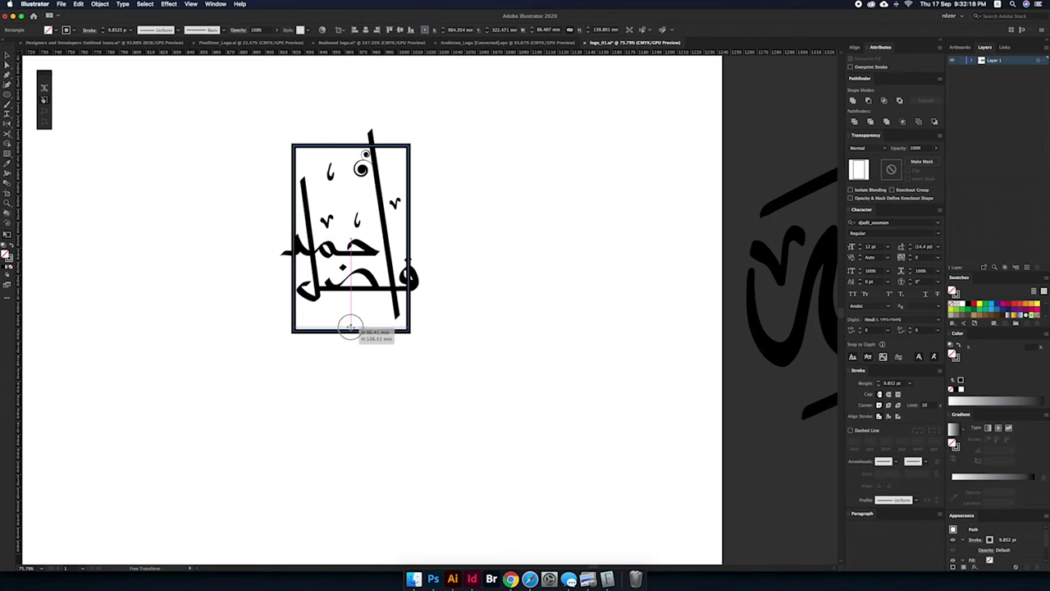
{"action": "left_click", "coordinate": [495, 345]}
Step: Paste a copied slanted stroke and move it under the spirals
{"action": "left_click_drag", "start_coordinate": [495, 345], "coordinate": [432, 353]}
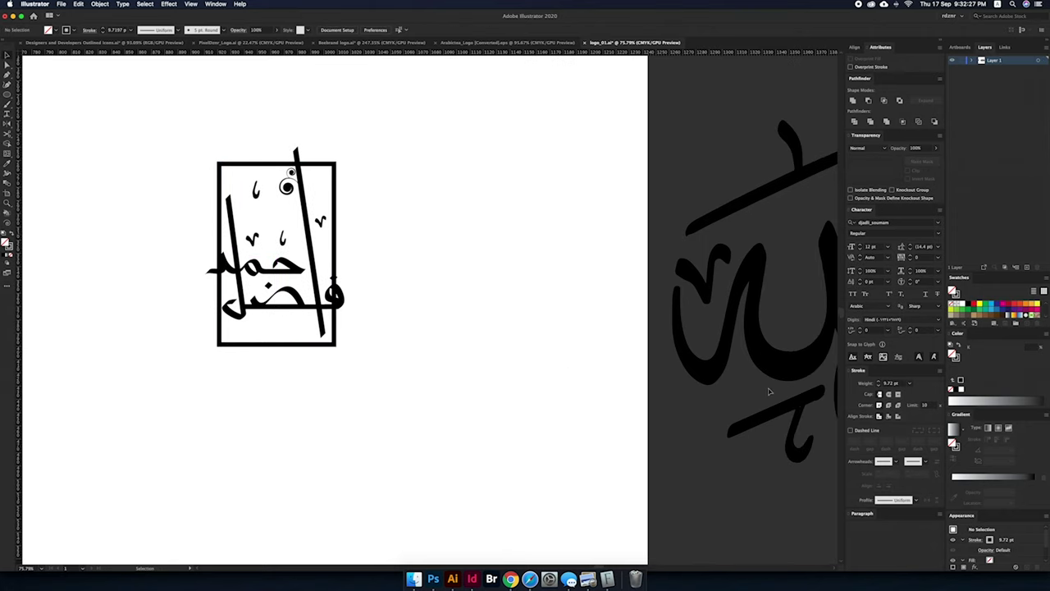
{"action": "scroll", "coordinate": [440, 347], "scroll_direction": "down", "scroll_amount": 3}
{"action": "key", "text": "ctrl+v"}
{"action": "scroll", "coordinate": [361, 327], "scroll_direction": "up", "scroll_amount": 1}
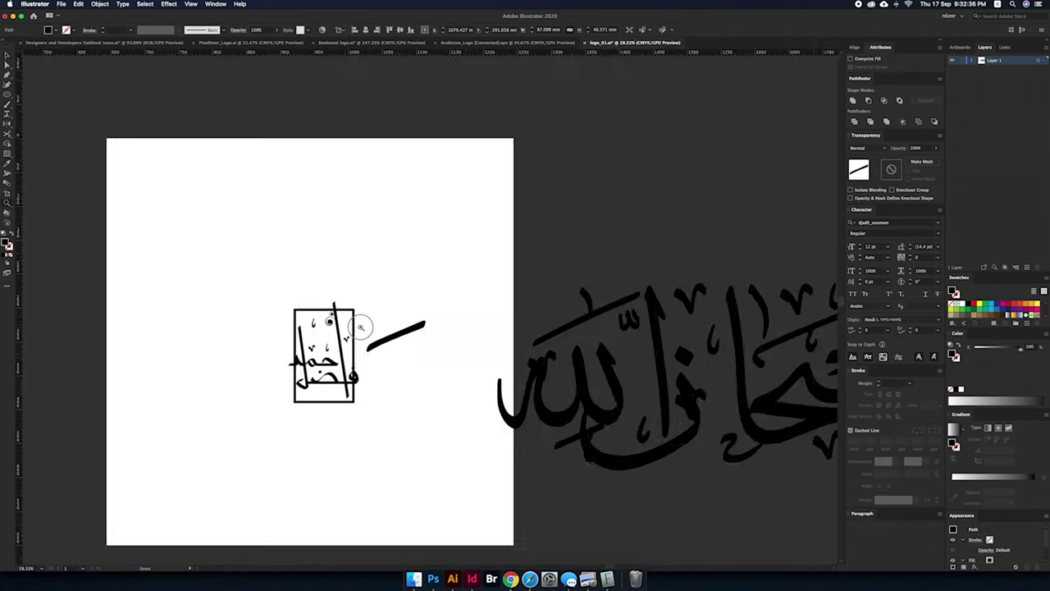
{"action": "scroll", "coordinate": [360, 327], "scroll_direction": "up", "scroll_amount": 5}
{"action": "left_click_drag", "start_coordinate": [539, 352], "coordinate": [406, 320]}
{"action": "scroll", "coordinate": [454, 344], "scroll_direction": "up", "scroll_amount": 3}
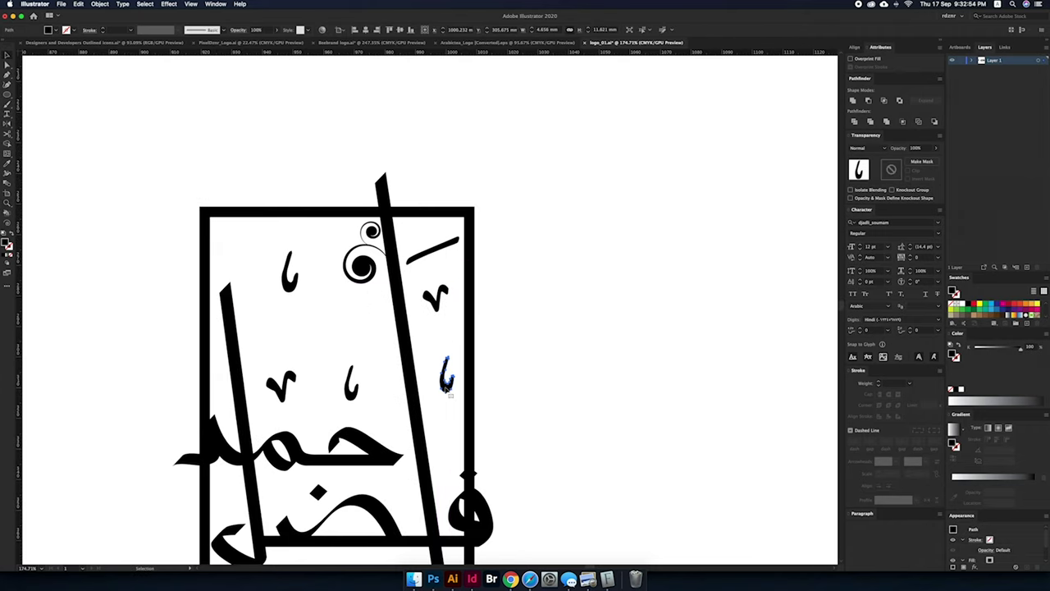
Step: Add a small mark below the lettering and position it under the name
{"action": "scroll", "coordinate": [470, 324], "scroll_direction": "down", "scroll_amount": 3}
{"action": "scroll", "coordinate": [229, 340], "scroll_direction": "up", "scroll_amount": 2}
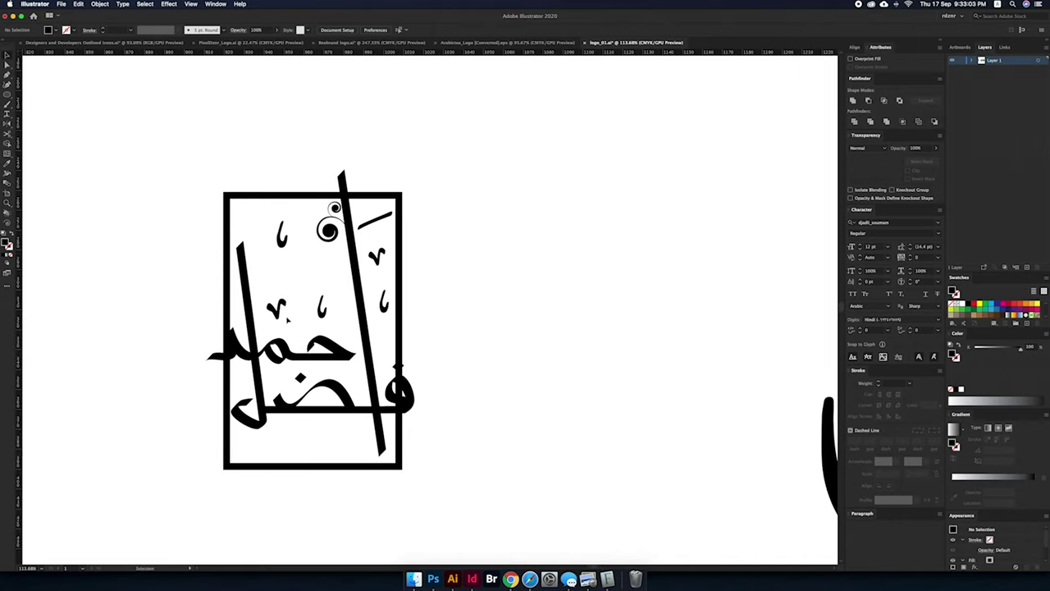
{"action": "mouse_move", "coordinate": [277, 309]}
{"action": "left_mouse_down"}
{"action": "mouse_move", "coordinate": [312, 451]}
{"action": "mouse_move", "coordinate": [349, 439]}
{"action": "left_mouse_up"}
{"action": "key", "text": "ctrl+alt+0"}
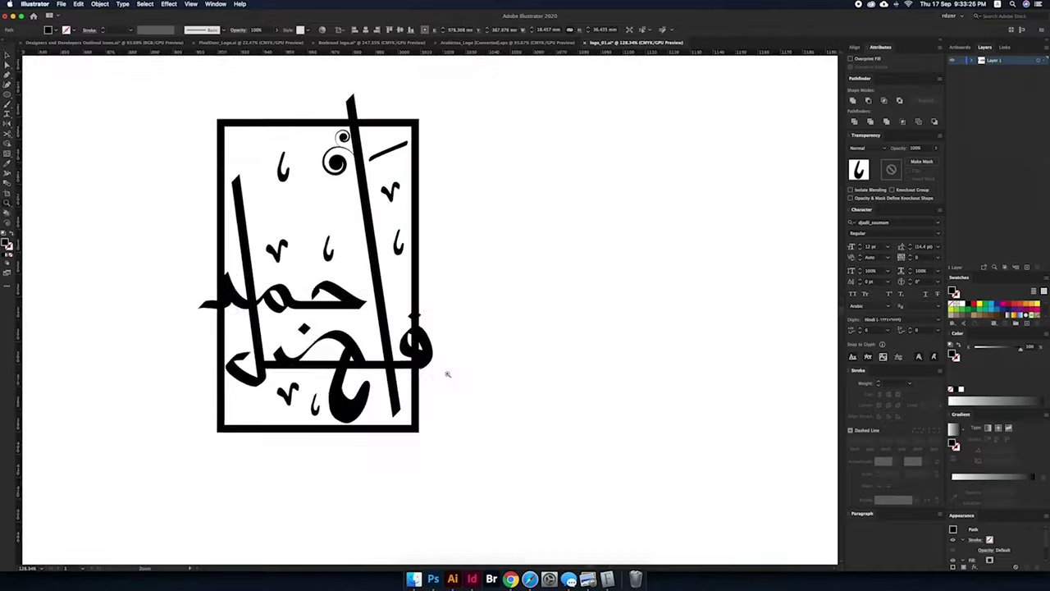
{"action": "scroll", "coordinate": [446, 368], "scroll_direction": "up", "scroll_amount": 8}
{"action": "left_click_drag", "start_coordinate": [352, 435], "coordinate": [375, 351]}
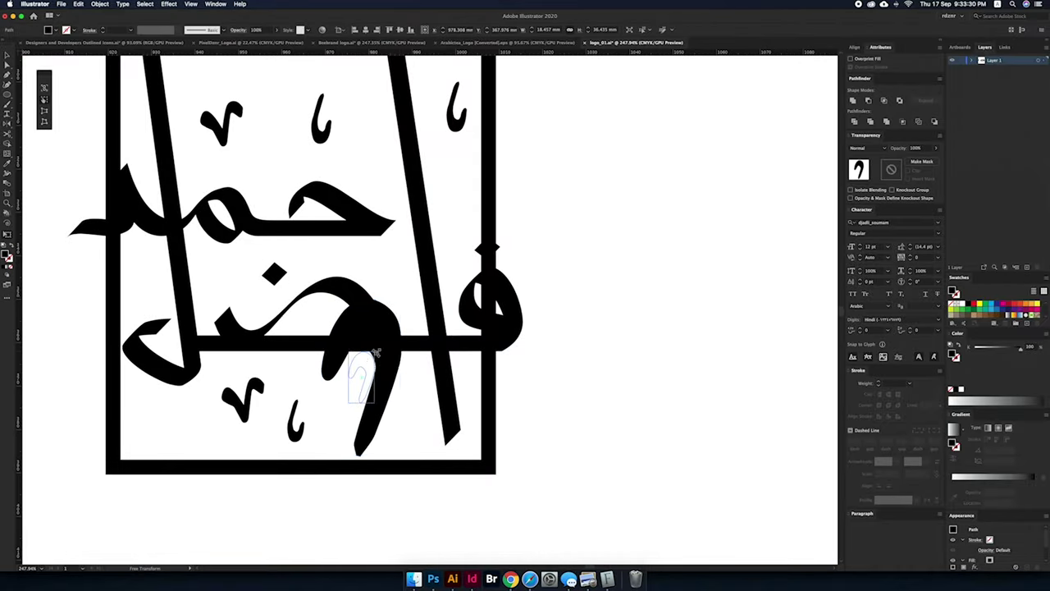
{"action": "key", "text": "ctrl+z"}
{"action": "key", "text": "v"}
{"action": "scroll", "coordinate": [156, 312], "scroll_direction": "left", "scroll_amount": 5}
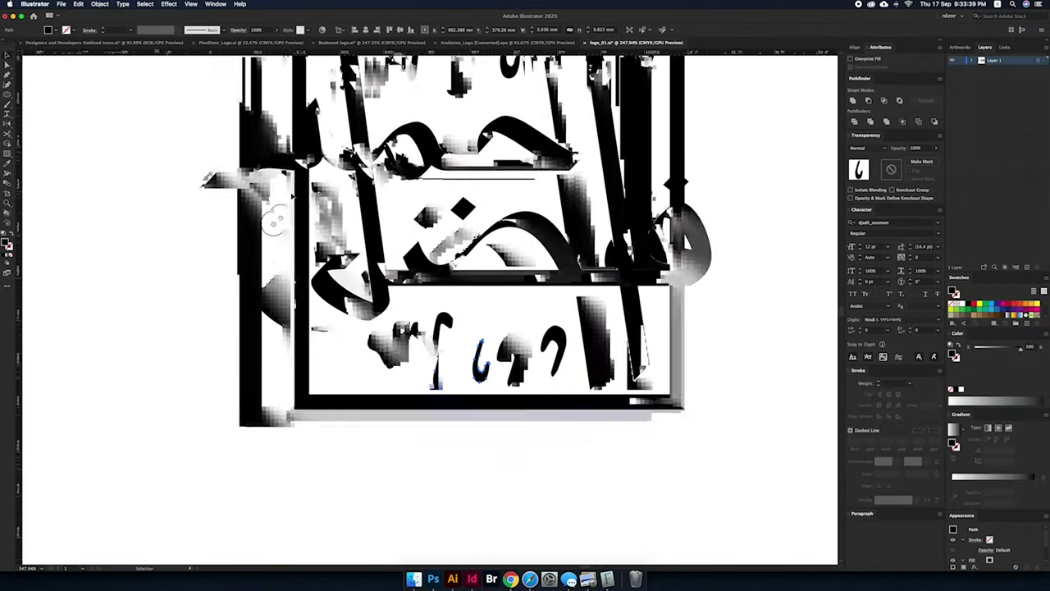
Step: Draw a sweeping curve from left of the name down to the lower right and adjust its handles
{"action": "left_click_drag", "start_coordinate": [197, 251], "coordinate": [183, 348]}
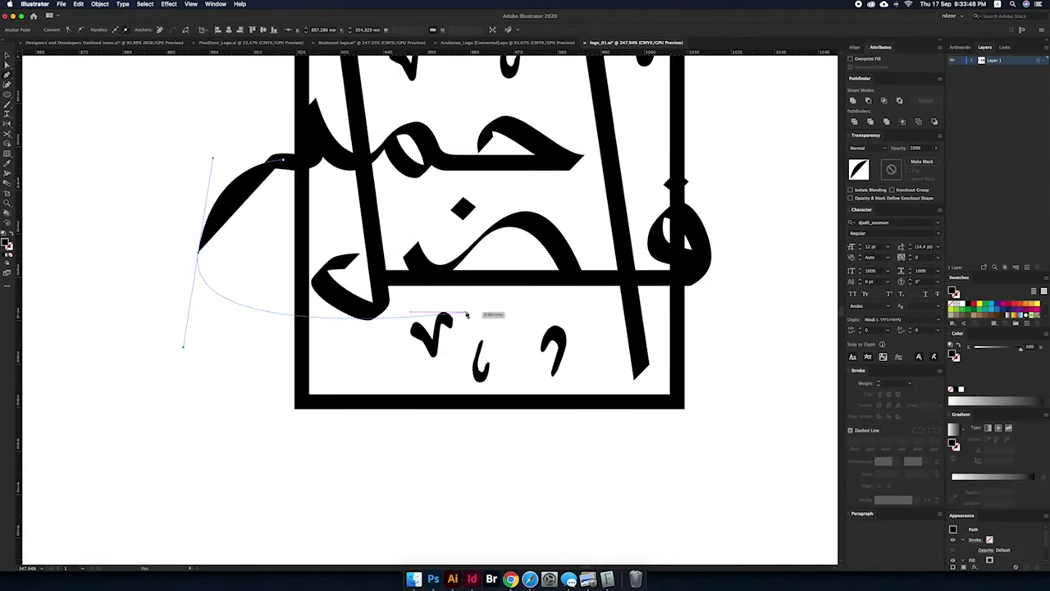
{"action": "left_click", "coordinate": [602, 379]}
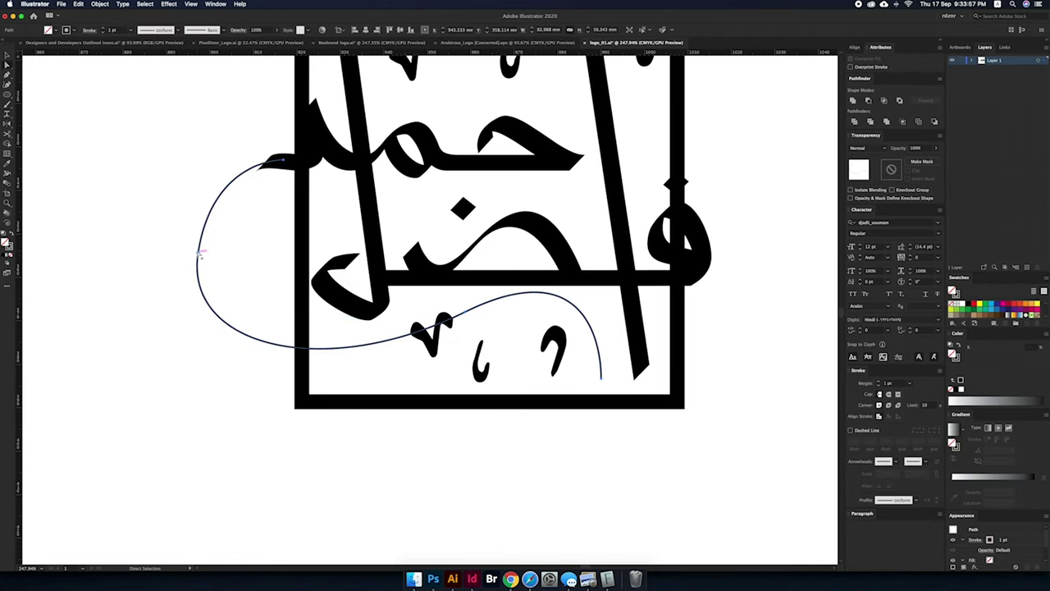
{"action": "left_click_drag", "start_coordinate": [182, 348], "coordinate": [195, 348]}
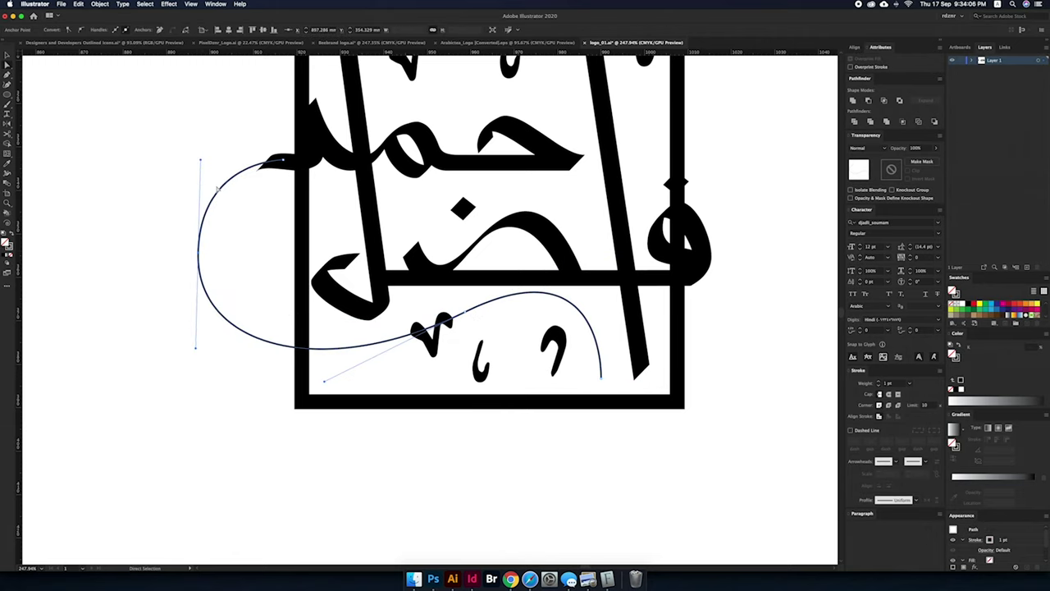
{"action": "left_click_drag", "start_coordinate": [451, 326], "coordinate": [459, 327]}
Step: Shift the small ٧ diacritic mark left along the curve and pick the neighbouring mark
{"action": "left_click", "coordinate": [444, 361]}
{"action": "key", "text": "e"}
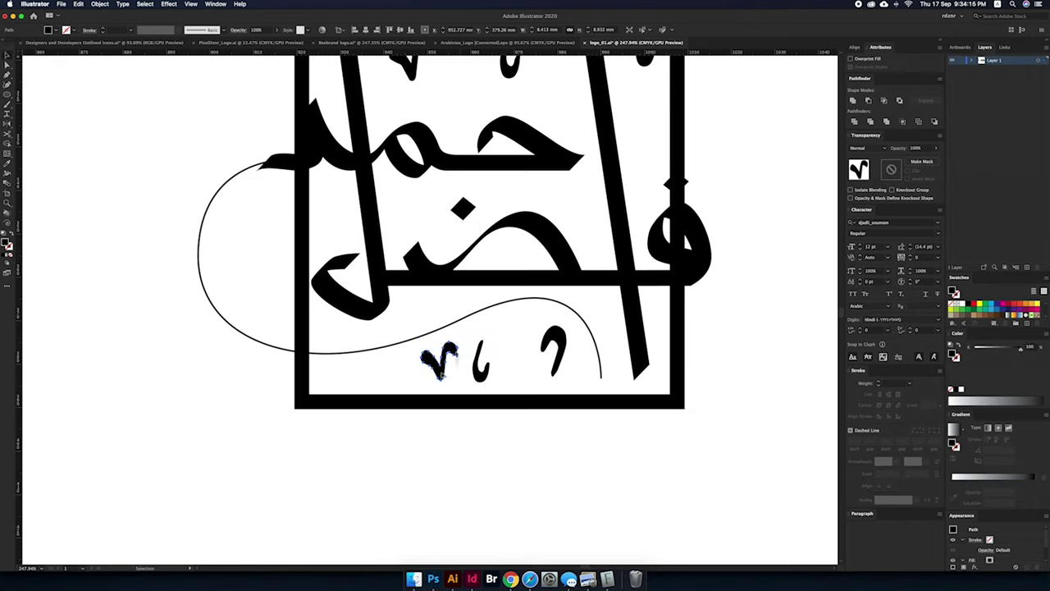
{"action": "mouse_move", "coordinate": [443, 361]}
{"action": "left_mouse_down"}
{"action": "mouse_move", "coordinate": [404, 361]}
{"action": "mouse_move", "coordinate": [412, 328]}
{"action": "left_mouse_up"}
{"action": "left_click", "coordinate": [564, 348]}
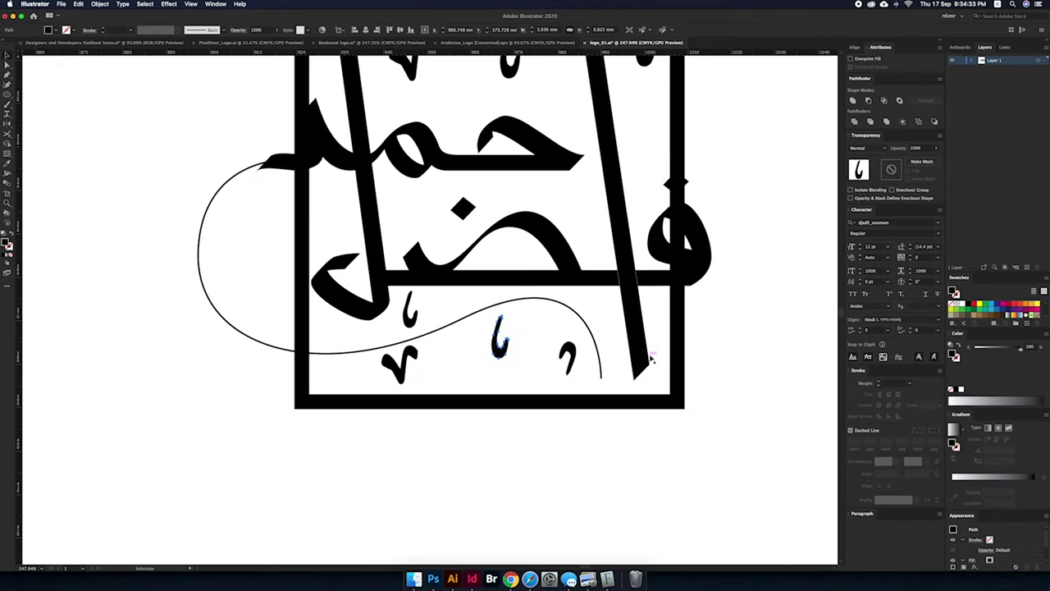
{"action": "scroll", "coordinate": [356, 429], "scroll_direction": "down", "scroll_amount": 3}
{"action": "scroll", "coordinate": [386, 423], "scroll_direction": "down", "scroll_amount": 5}
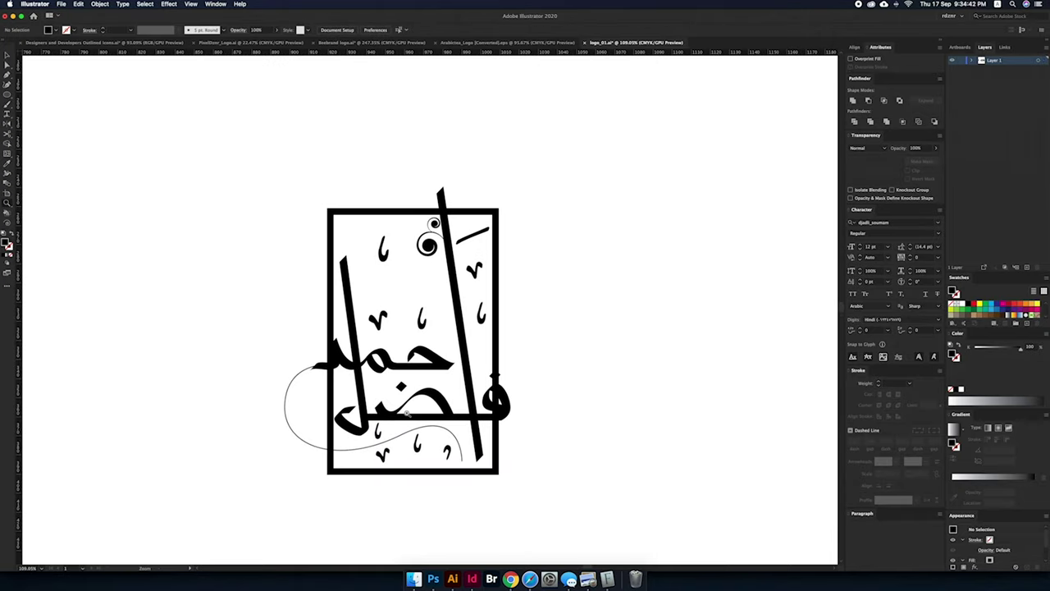
Step: Thicken the swooping curve to a 9 pt stroke with a tapered width profile
{"action": "left_click", "coordinate": [300, 377]}
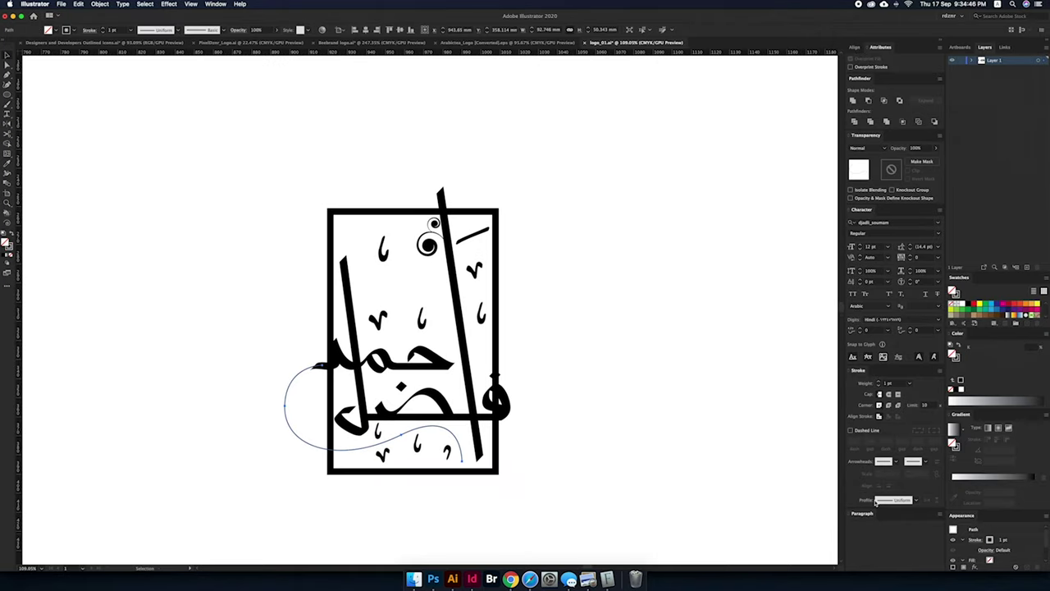
{"action": "left_click", "coordinate": [920, 498]}
{"action": "left_click", "coordinate": [895, 461]}
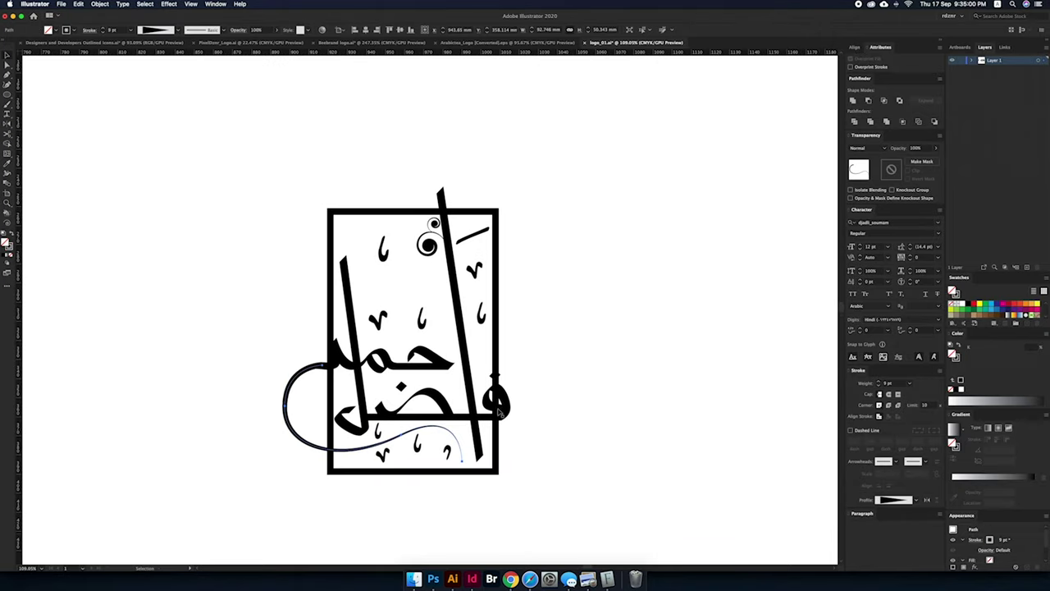
{"action": "scroll", "coordinate": [305, 342], "scroll_direction": "up", "scroll_amount": 3}
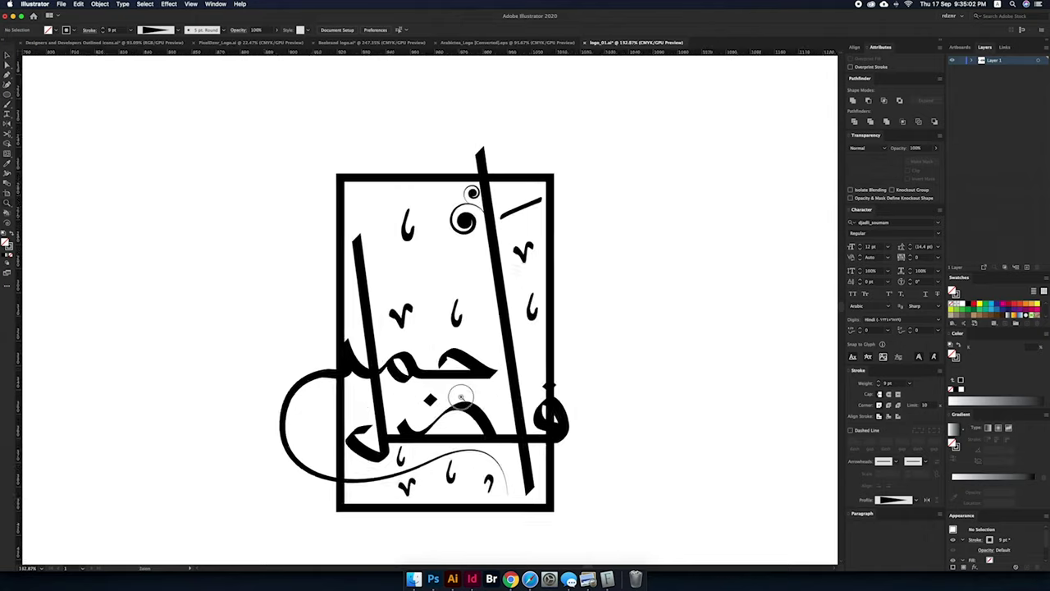
{"action": "left_click", "coordinate": [588, 272]}
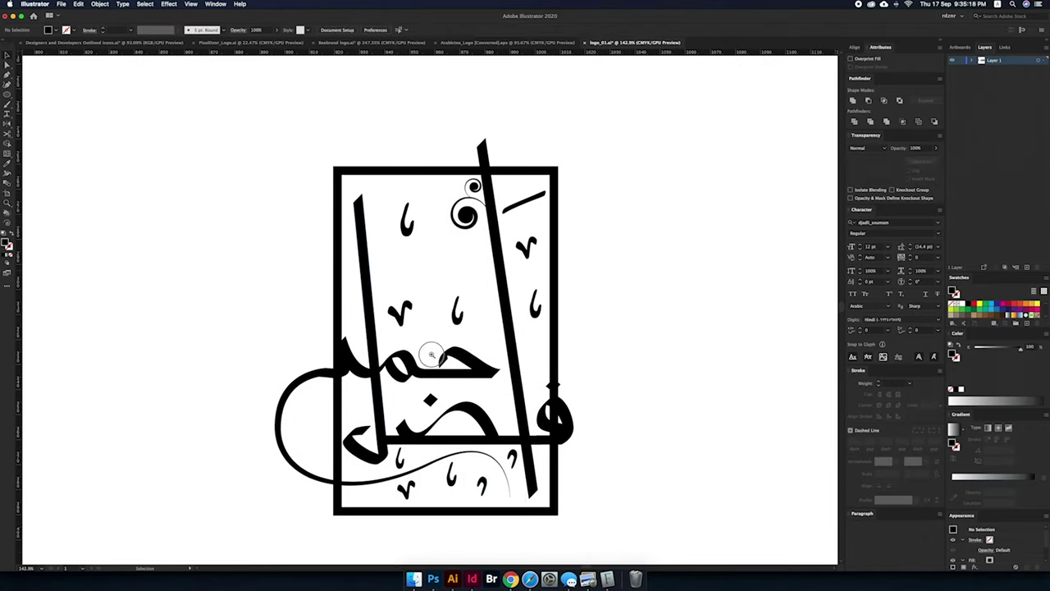
{"action": "scroll", "coordinate": [432, 354], "scroll_direction": "down", "scroll_amount": 2}
{"action": "left_click", "coordinate": [505, 341]}
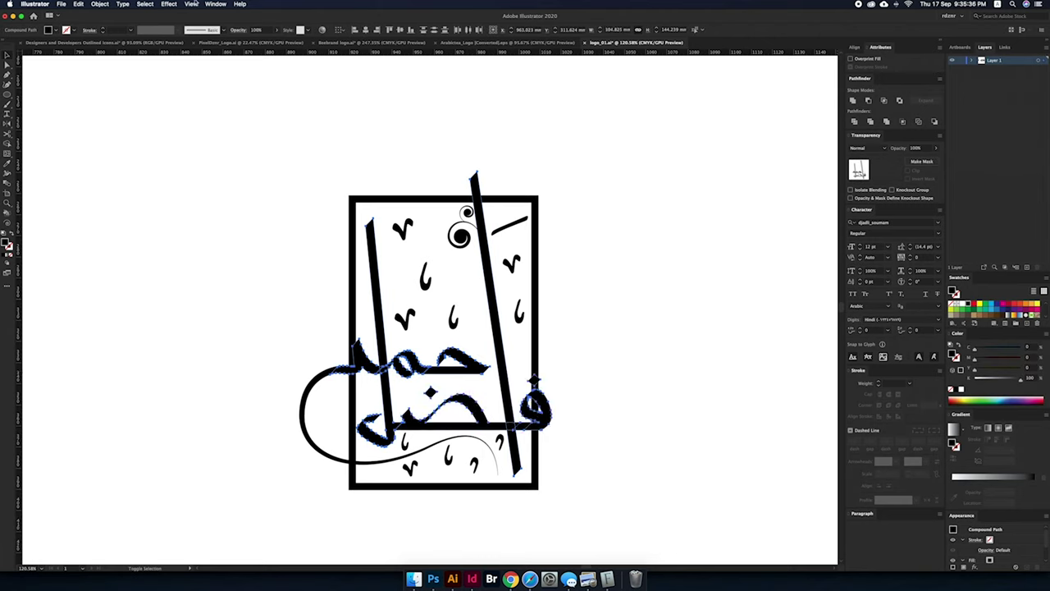
Step: Offset the Arabic name path by 1.5 mm and select the resulting outline shapes
{"action": "left_click", "coordinate": [99, 3]}
{"action": "left_click", "coordinate": [218, 211]}
{"action": "key", "text": "Tab"}
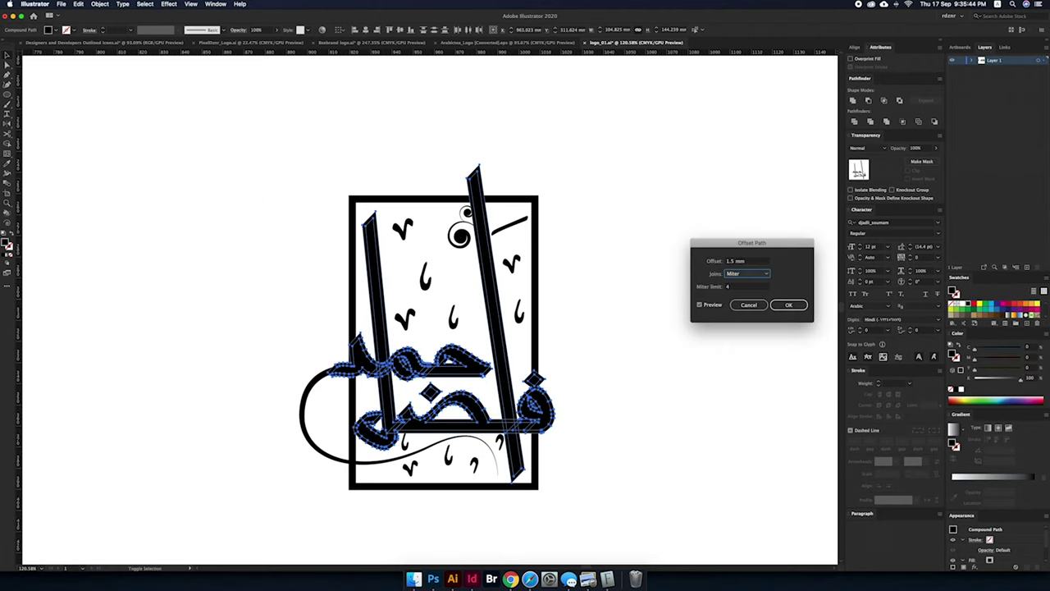
{"action": "key", "text": "Return"}
{"action": "left_click", "coordinate": [598, 359]}
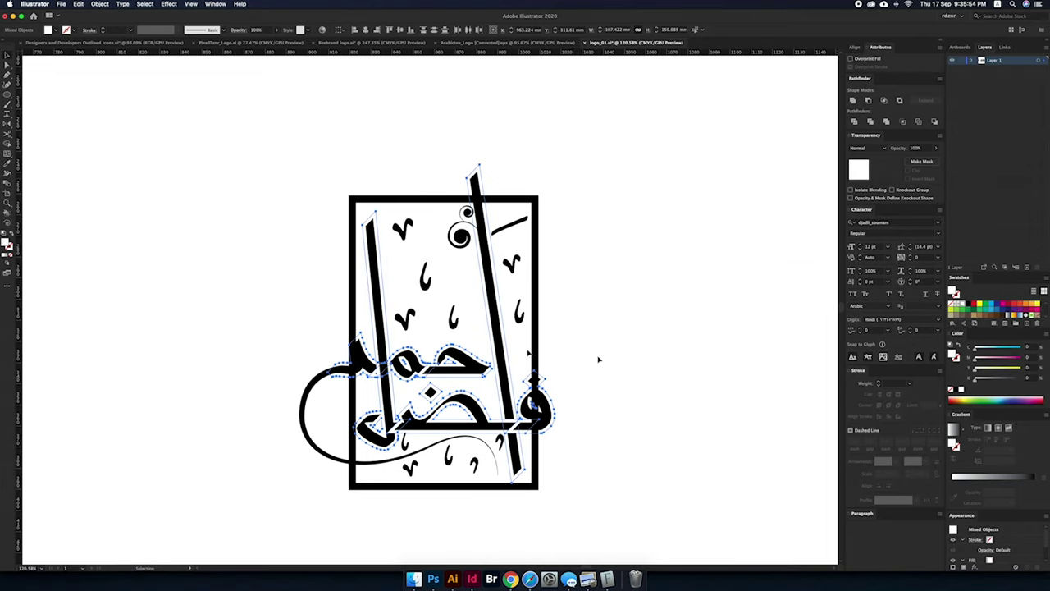
{"action": "key", "text": "ctrl+plus"}
{"action": "left_click", "coordinate": [503, 441]}
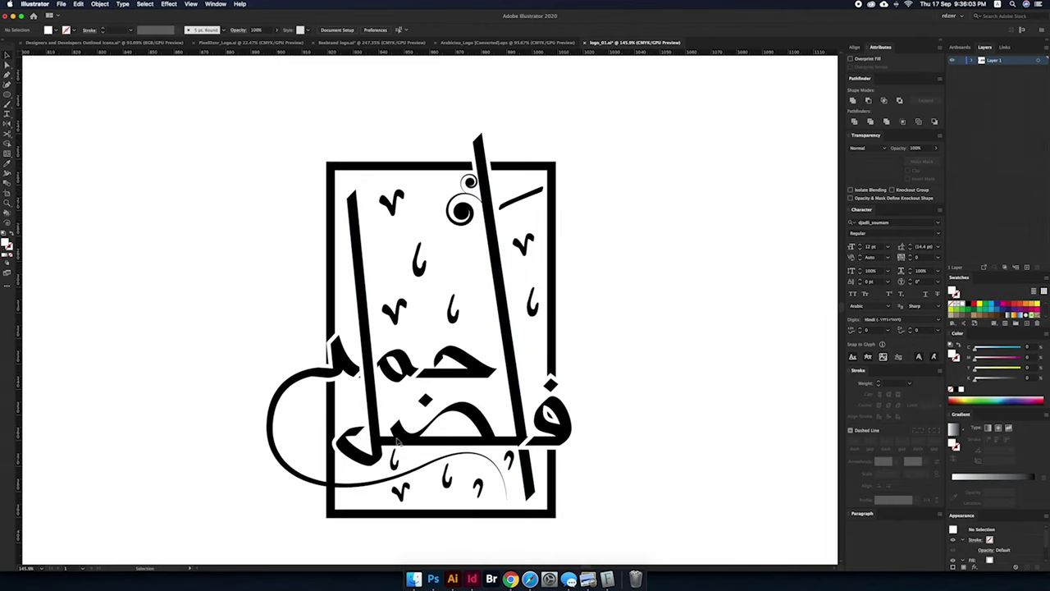
{"action": "key", "text": "ctrl+minus"}
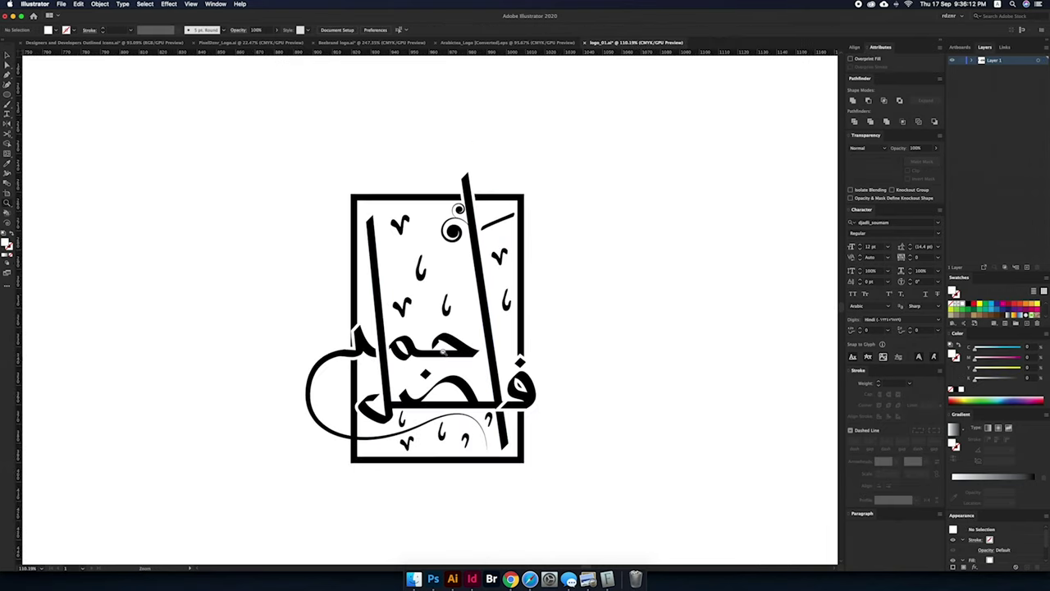
Step: Add a caption text line beneath the logo set in Montserrat SemiBold
{"action": "key", "text": "t"}
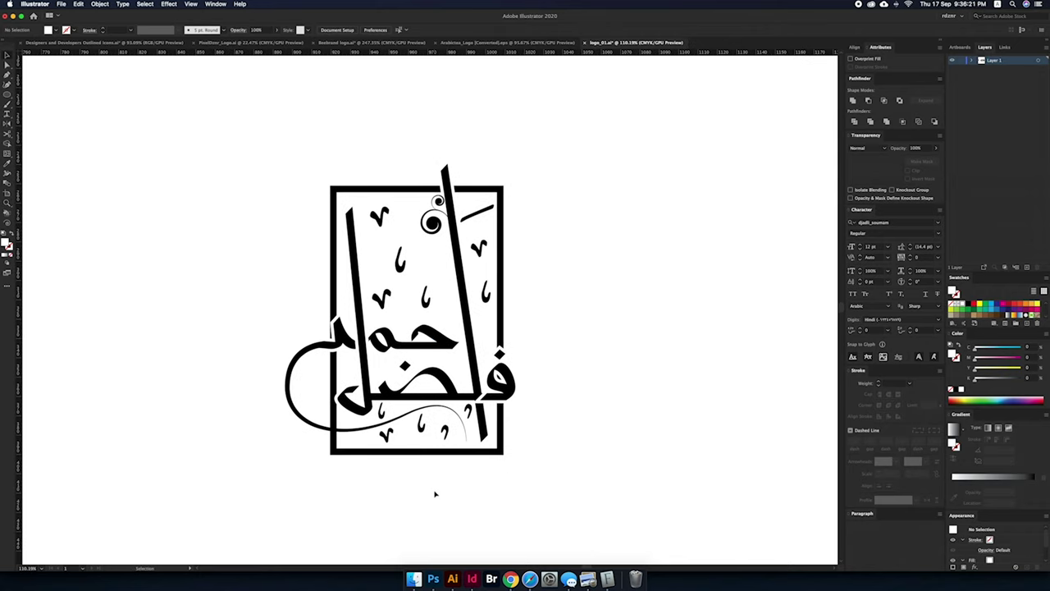
{"action": "left_click", "coordinate": [429, 493]}
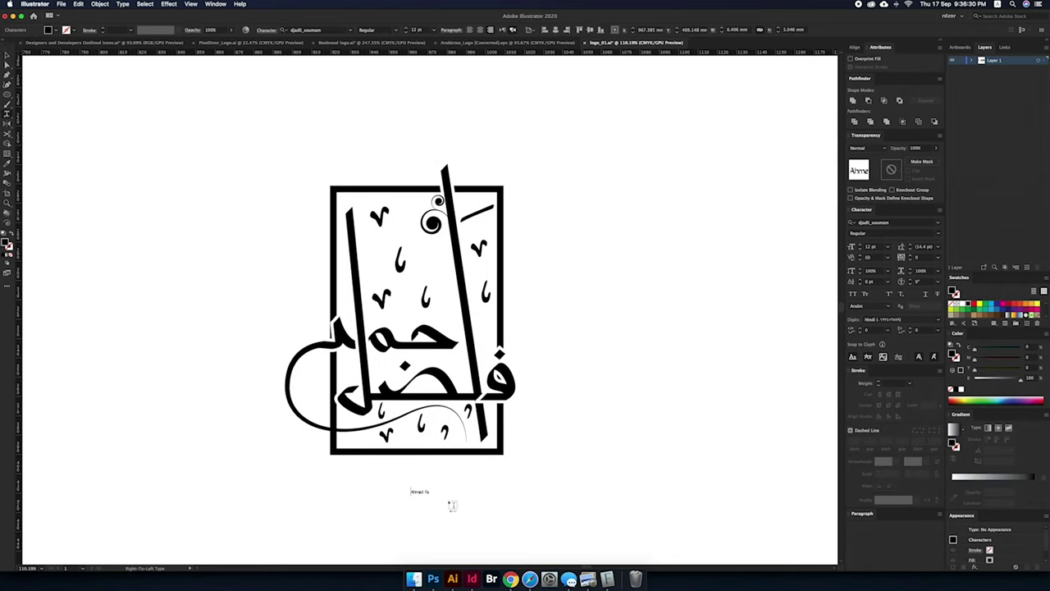
{"action": "type", "text": "dol"}
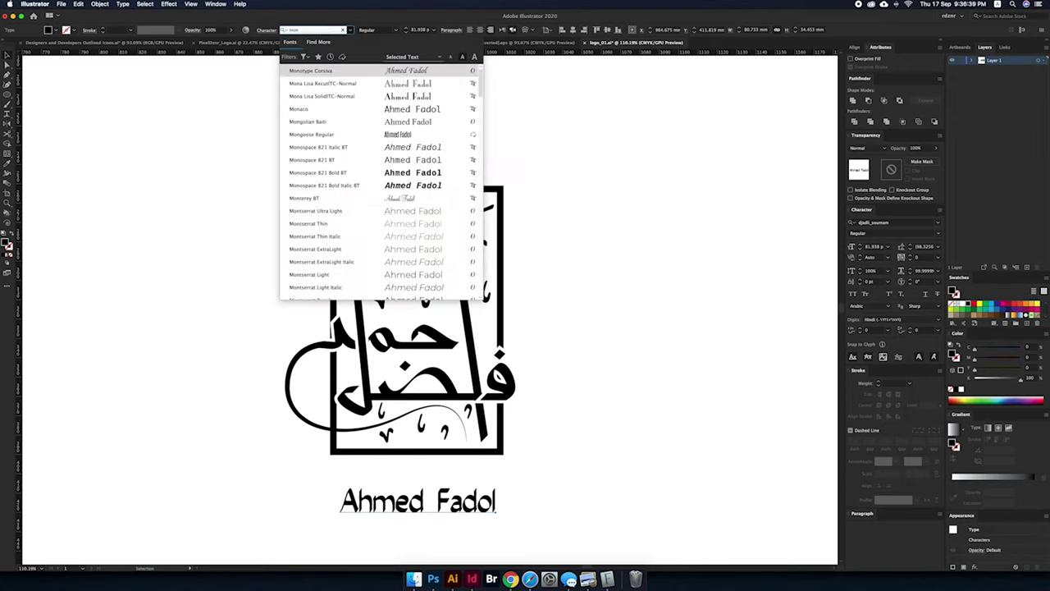
{"action": "key", "text": "Down"}
{"action": "key", "text": "Down"}
{"action": "key", "text": "Down"}
{"action": "key", "text": "Return"}
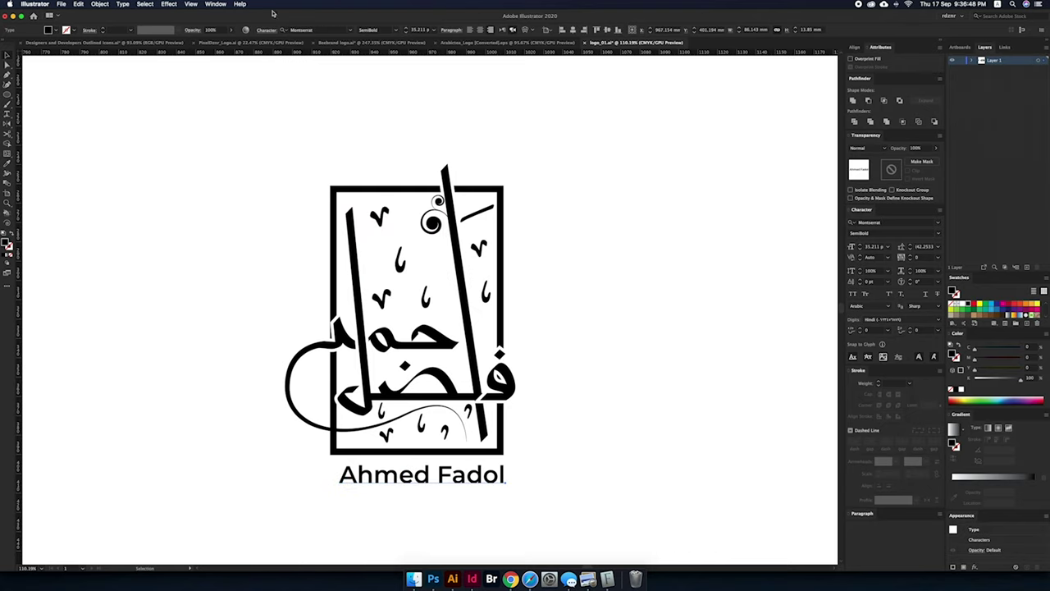
{"action": "left_click", "coordinate": [124, 4]}
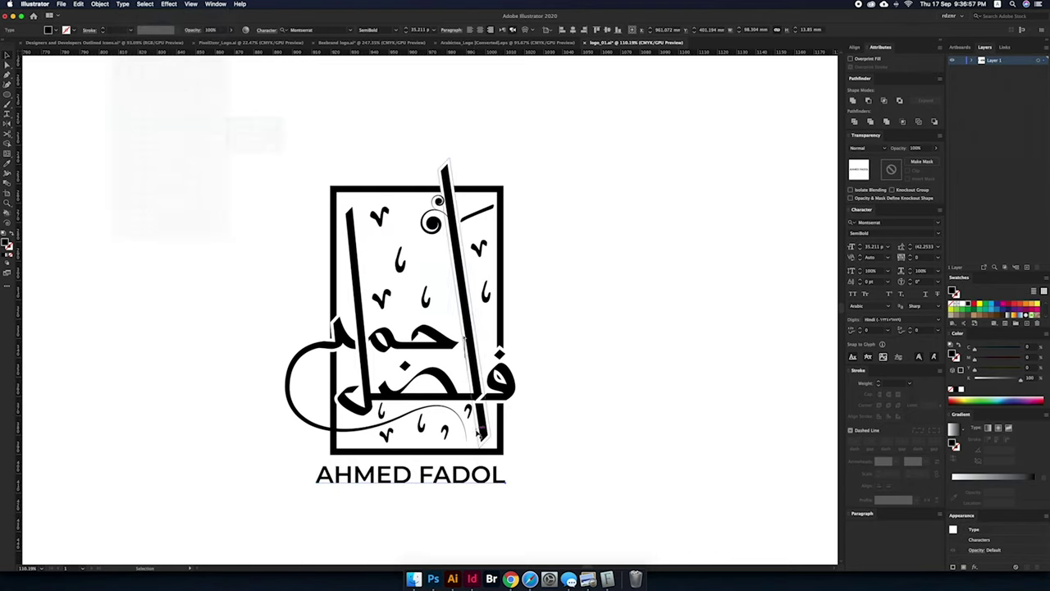
{"action": "left_click_drag", "start_coordinate": [422, 475], "coordinate": [599, 474]}
{"action": "mouse_move", "coordinate": [530, 474]}
{"action": "left_mouse_down"}
{"action": "mouse_move", "coordinate": [354, 462]}
{"action": "mouse_move", "coordinate": [354, 471]}
{"action": "left_mouse_up"}
{"action": "left_click", "coordinate": [374, 30]}
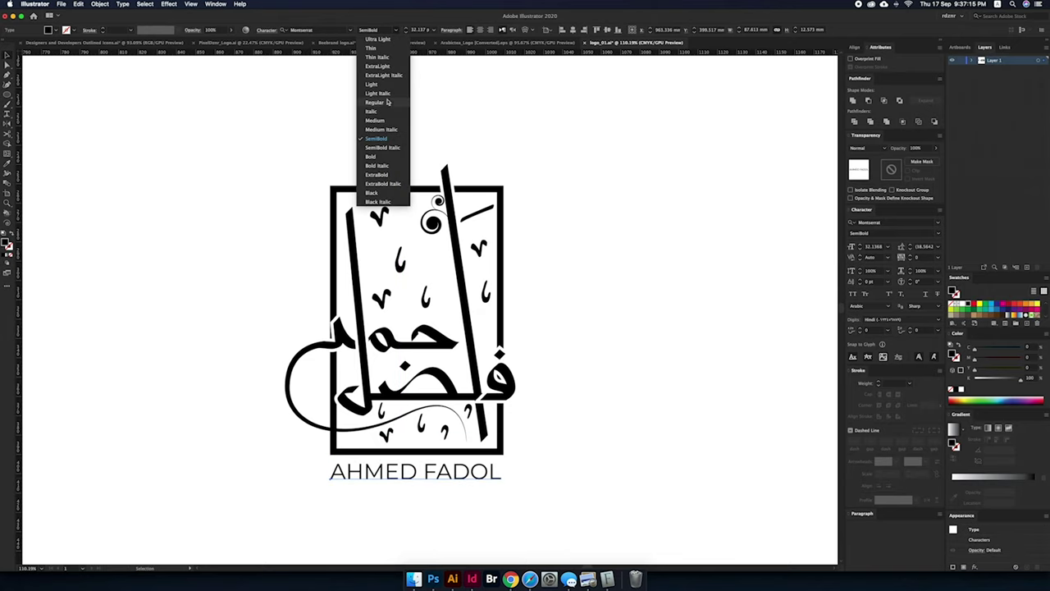
{"action": "left_click", "coordinate": [377, 100]}
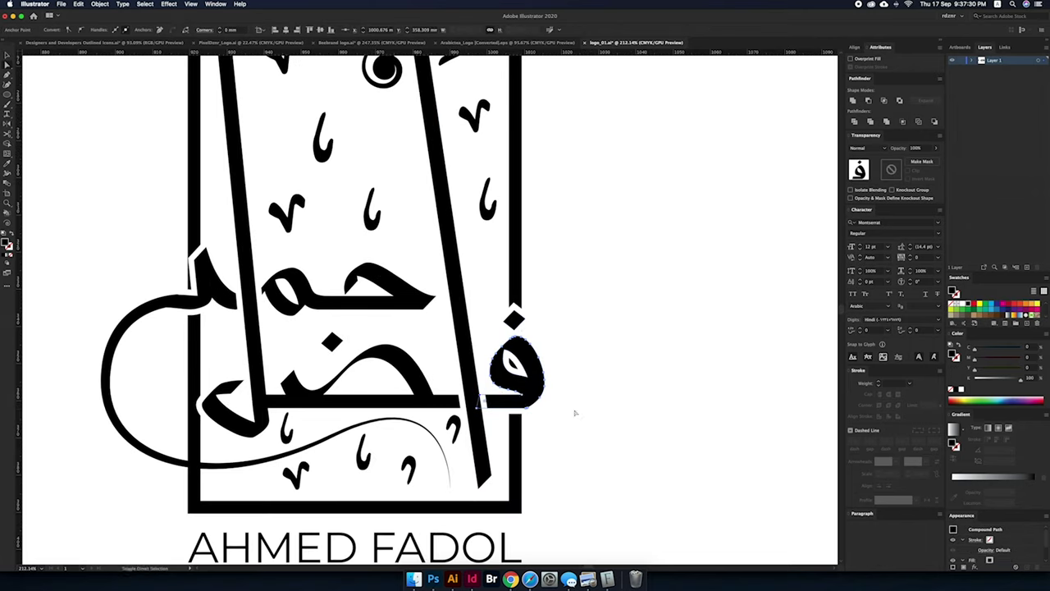
Step: Select the whole logo with Ctrl+A, then deselect it
{"action": "scroll", "coordinate": [575, 413], "scroll_direction": "down", "scroll_amount": 3}
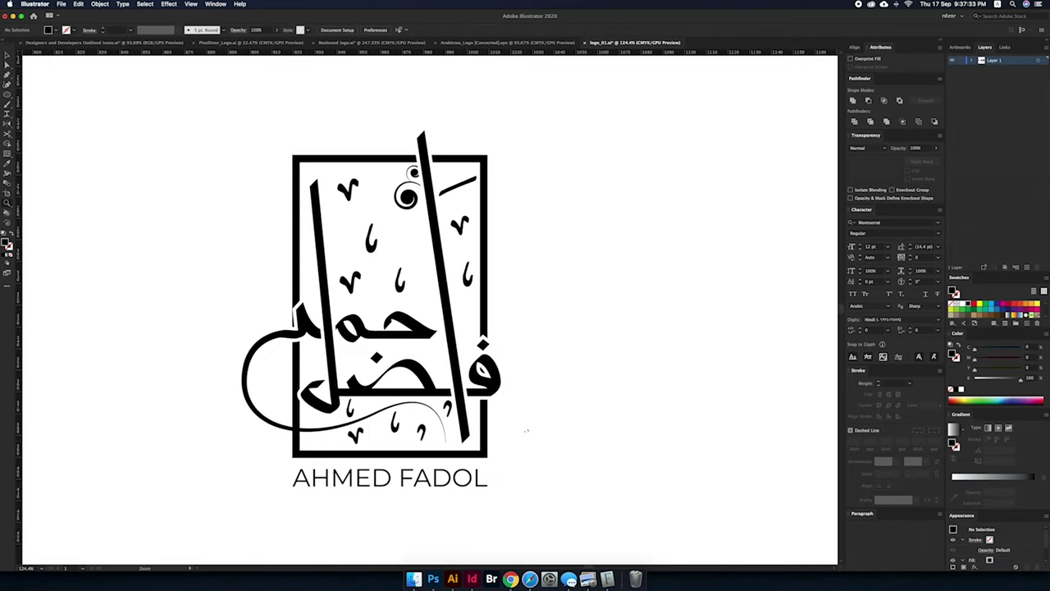
{"action": "scroll", "coordinate": [530, 430], "scroll_direction": "down", "scroll_amount": 3}
{"action": "scroll", "coordinate": [569, 387], "scroll_direction": "down", "scroll_amount": 3}
{"action": "scroll", "coordinate": [356, 339], "scroll_direction": "down", "scroll_amount": 3}
{"action": "scroll", "coordinate": [504, 265], "scroll_direction": "up", "scroll_amount": 3}
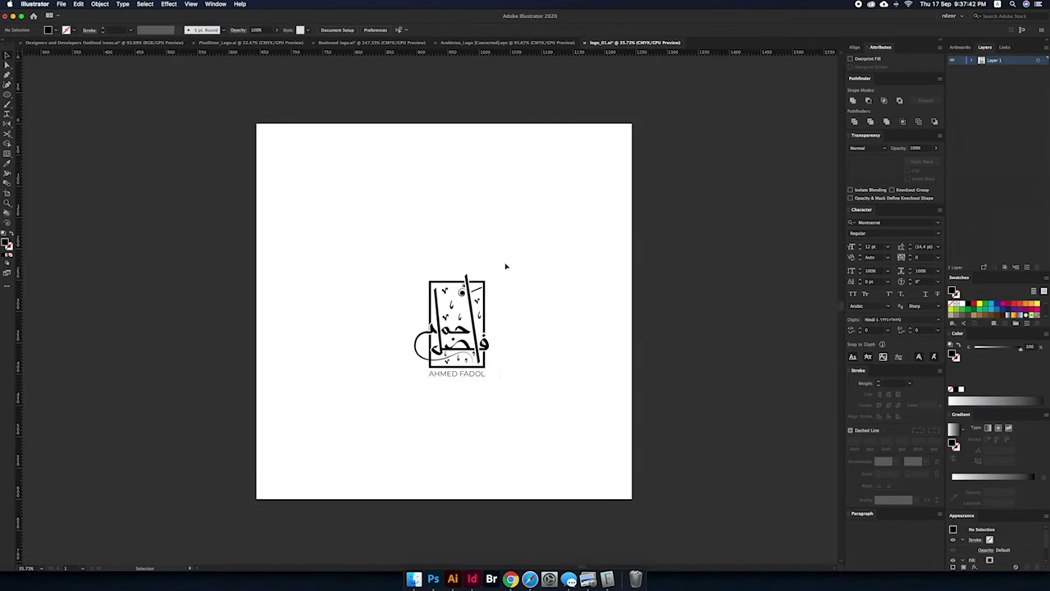
{"action": "key", "text": "ctrl+a"}
{"action": "left_click", "coordinate": [533, 364]}
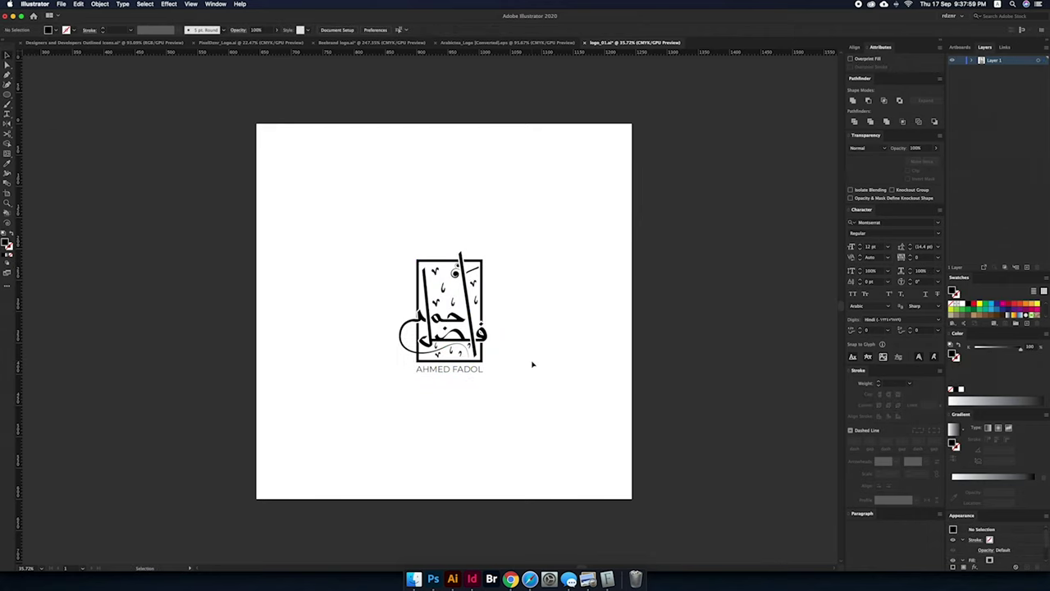
Step: Select a small teardrop mark, then drag a letter's curve to reshape it
{"action": "scroll", "coordinate": [452, 302], "scroll_direction": "up", "scroll_amount": 5}
{"action": "scroll", "coordinate": [435, 320], "scroll_direction": "up", "scroll_amount": 5}
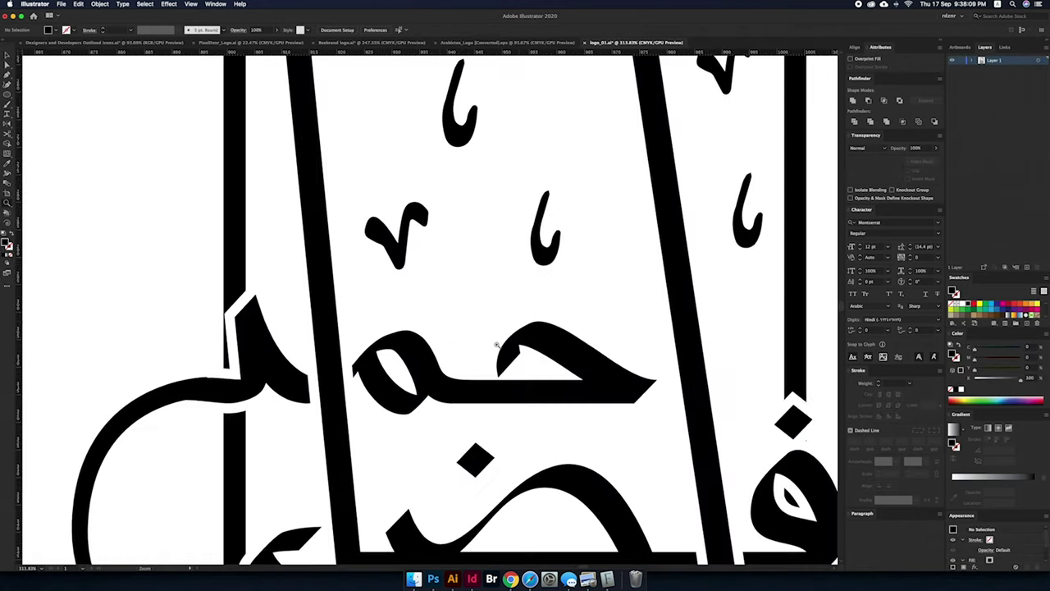
{"action": "left_click", "coordinate": [415, 328]}
{"action": "scroll", "coordinate": [415, 335], "scroll_direction": "up", "scroll_amount": 2}
{"action": "scroll", "coordinate": [435, 263], "scroll_direction": "down", "scroll_amount": 5}
{"action": "scroll", "coordinate": [509, 229], "scroll_direction": "down", "scroll_amount": 1}
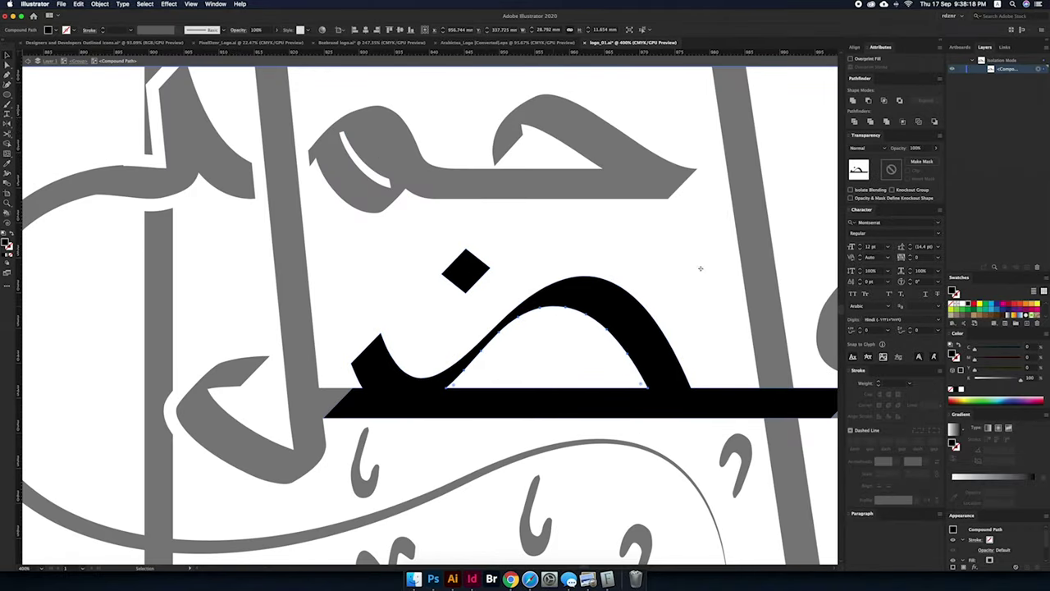
{"action": "left_click_drag", "start_coordinate": [575, 304], "coordinate": [666, 381]}
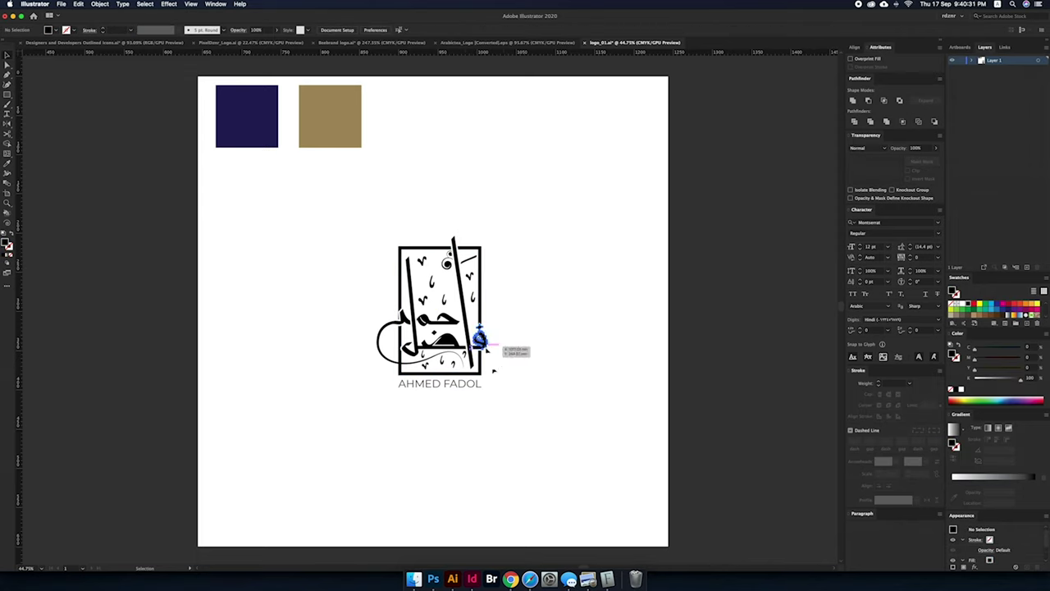
Step: Select the Arabic name and look up the tan square's exact colour in the Color Picker
{"action": "left_click", "coordinate": [404, 321]}
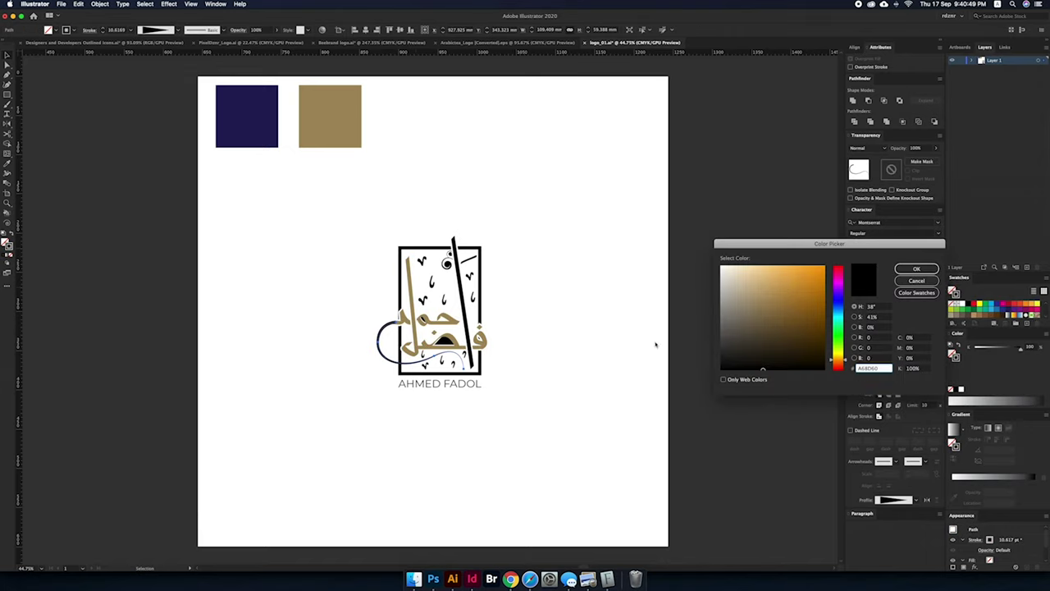
{"action": "key", "text": "Escape"}
{"action": "left_click", "coordinate": [330, 116]}
{"action": "double_click", "coordinate": [954, 291]}
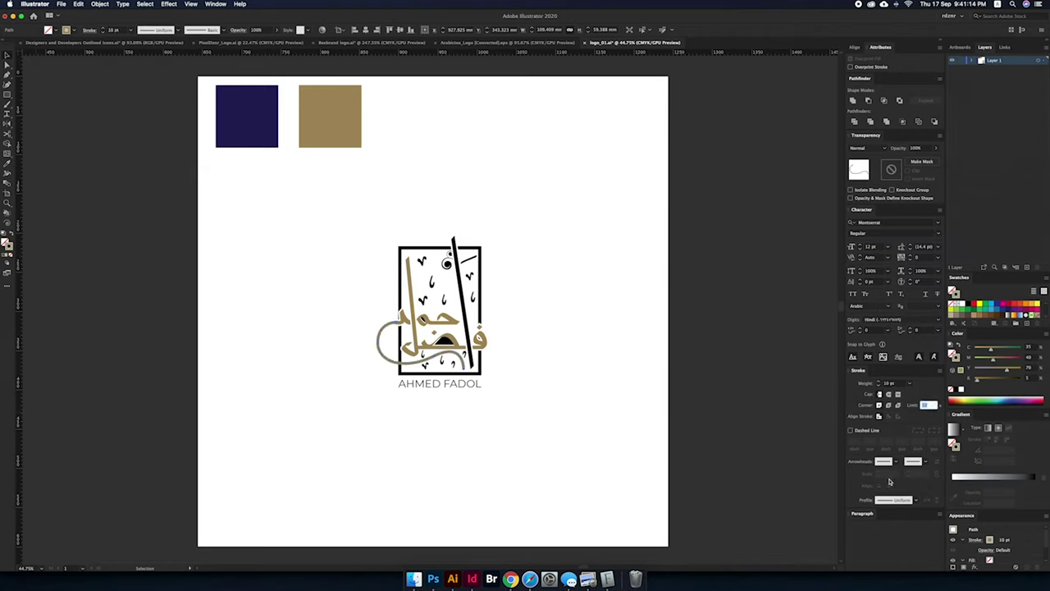
Step: Give the sweeping lower curve a tapered stroke width profile, then select the gold lettering
{"action": "left_click", "coordinate": [895, 500]}
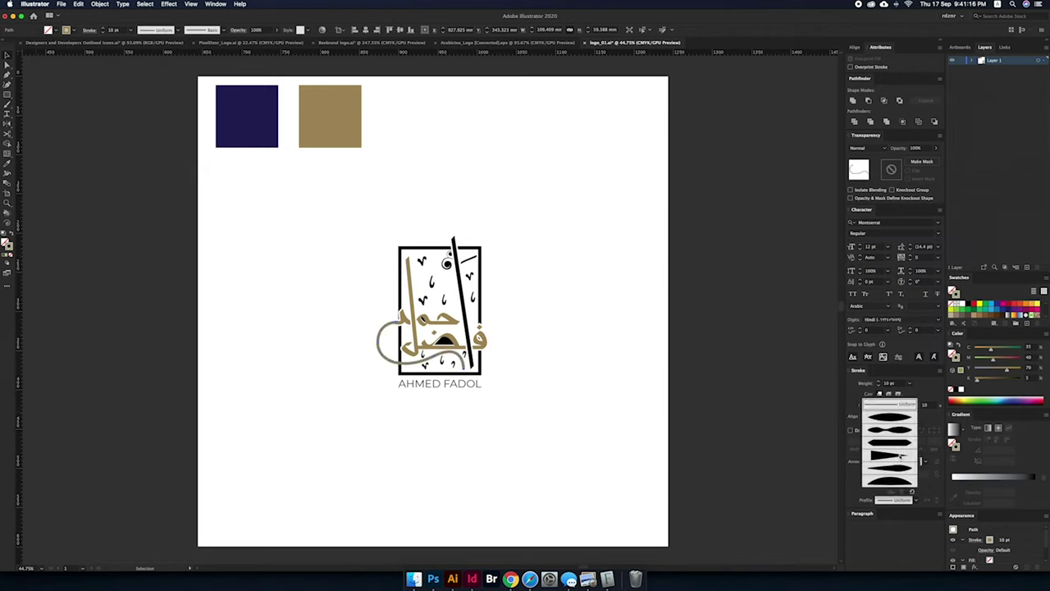
{"action": "left_click", "coordinate": [894, 460]}
{"action": "left_click", "coordinate": [563, 366]}
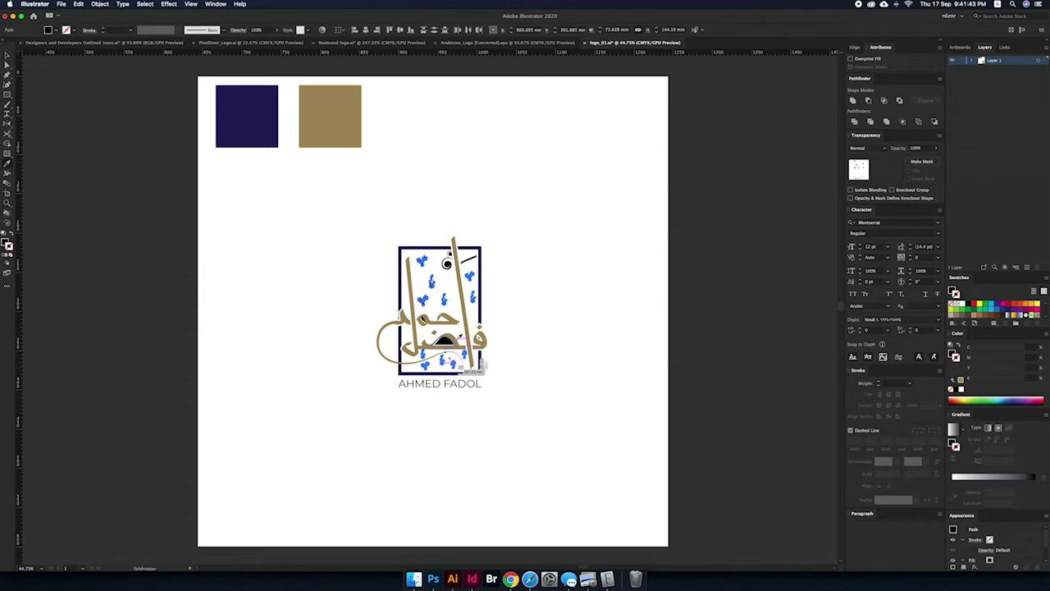
{"action": "left_click", "coordinate": [423, 319]}
{"action": "scroll", "coordinate": [423, 319], "scroll_direction": "up", "scroll_amount": 3}
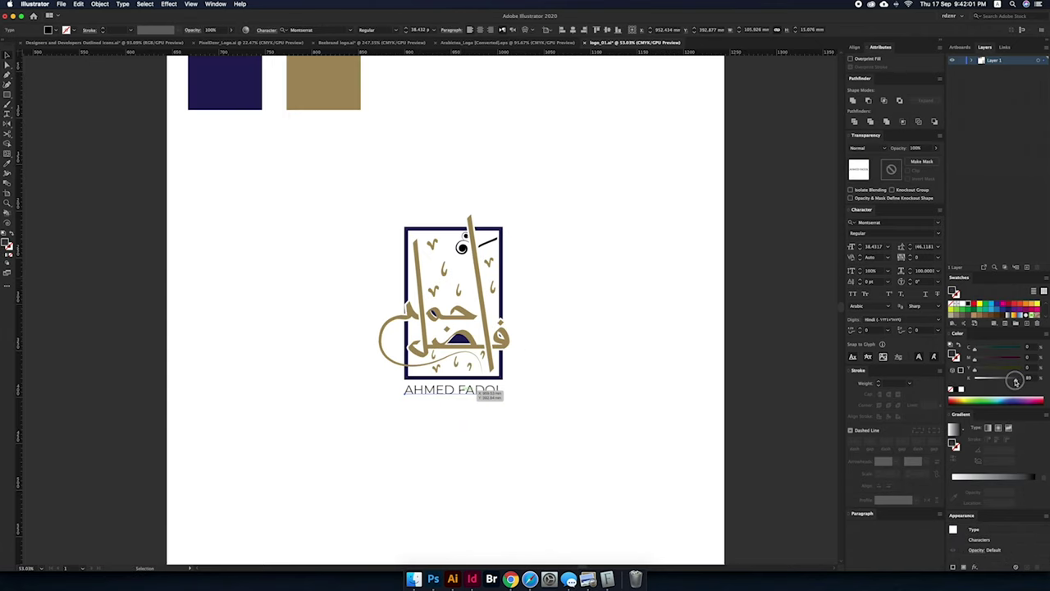
{"action": "scroll", "coordinate": [484, 391], "scroll_direction": "down", "scroll_amount": 2}
{"action": "scroll", "coordinate": [459, 312], "scroll_direction": "up", "scroll_amount": 5}
Step: Expand the small spiral near the top into filled shapes with Object > Expand
{"action": "left_click", "coordinate": [446, 290]}
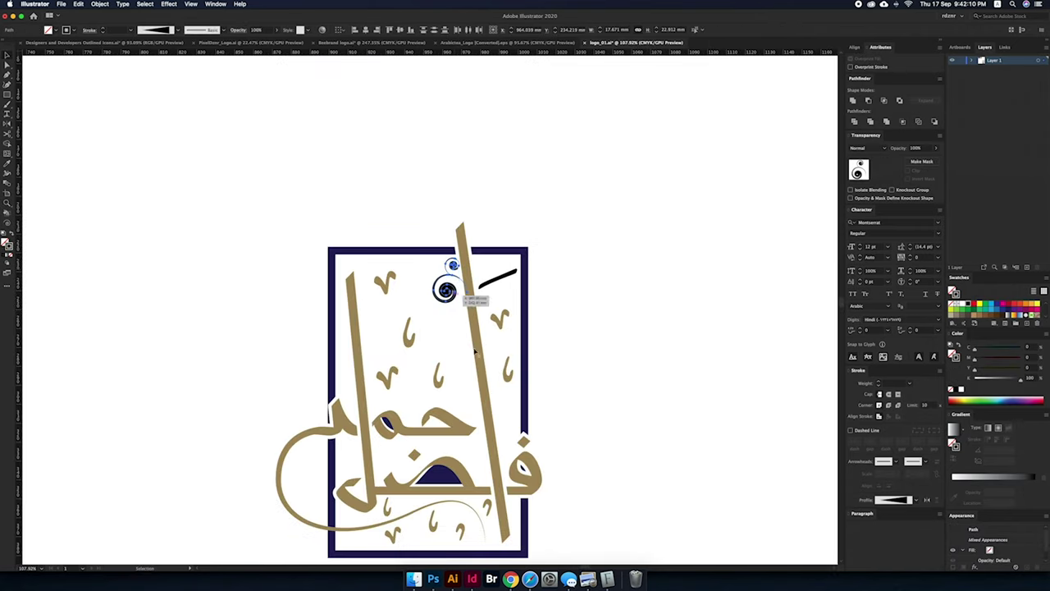
{"action": "scroll", "coordinate": [446, 293], "scroll_direction": "up", "scroll_amount": 5}
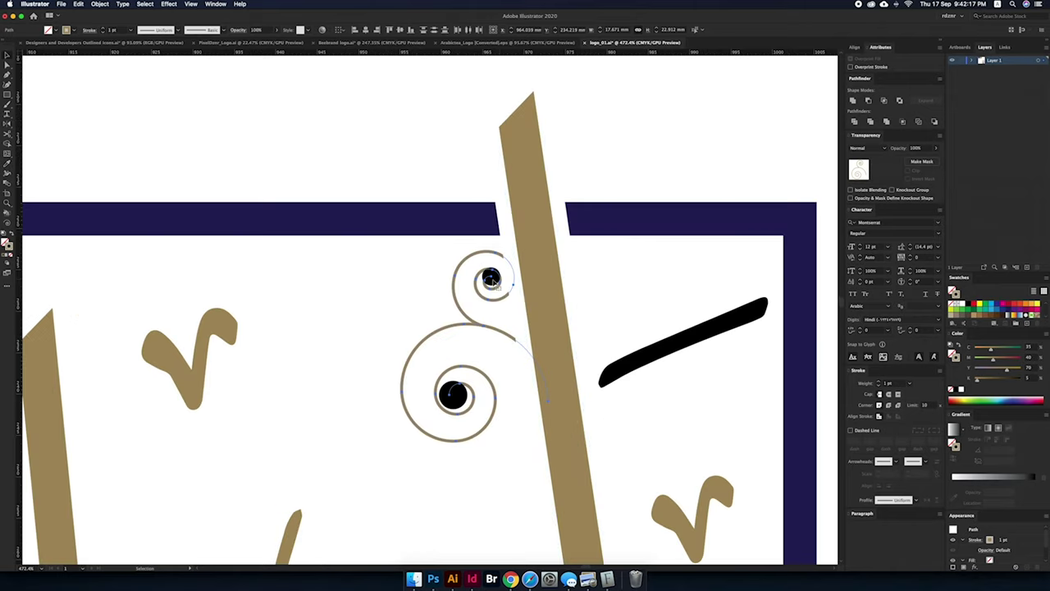
{"action": "left_click", "coordinate": [99, 4]}
{"action": "left_click", "coordinate": [106, 128]}
{"action": "left_click", "coordinate": [557, 340]}
Step: Move the spiral copy to the lower curve's tail, undoing the last reposition
{"action": "scroll", "coordinate": [482, 330], "scroll_direction": "down", "scroll_amount": 5}
{"action": "scroll", "coordinate": [483, 330], "scroll_direction": "down", "scroll_amount": 2}
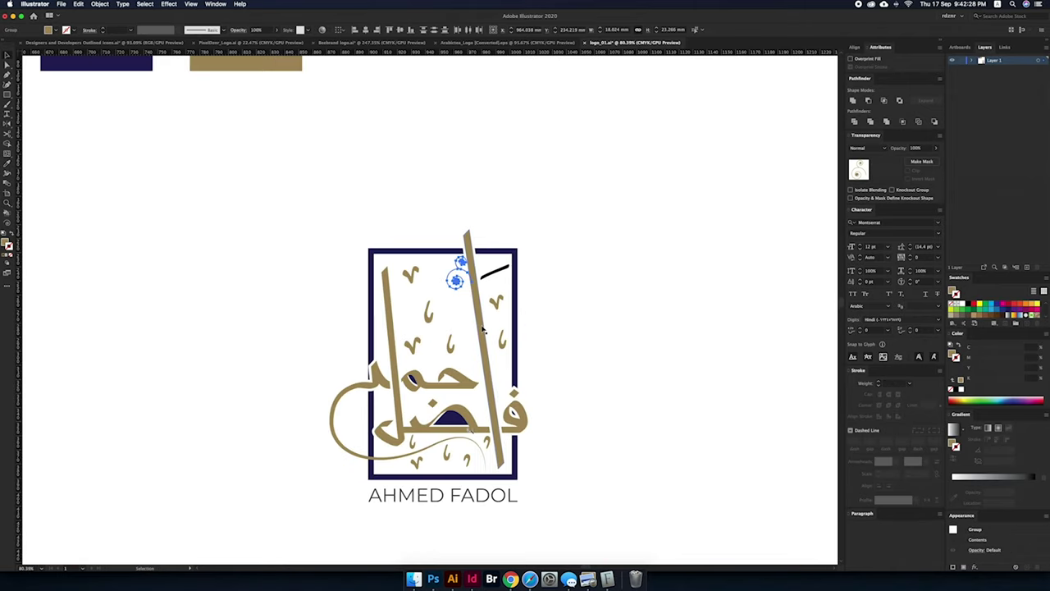
{"action": "scroll", "coordinate": [470, 460], "scroll_direction": "up", "scroll_amount": 5}
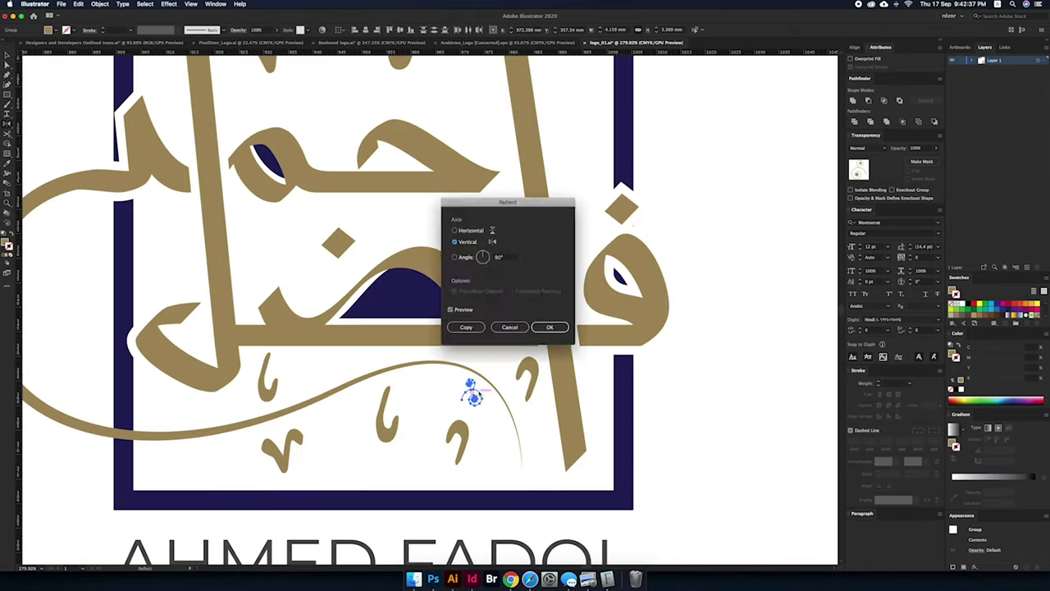
{"action": "left_click_drag", "start_coordinate": [474, 399], "coordinate": [504, 386]}
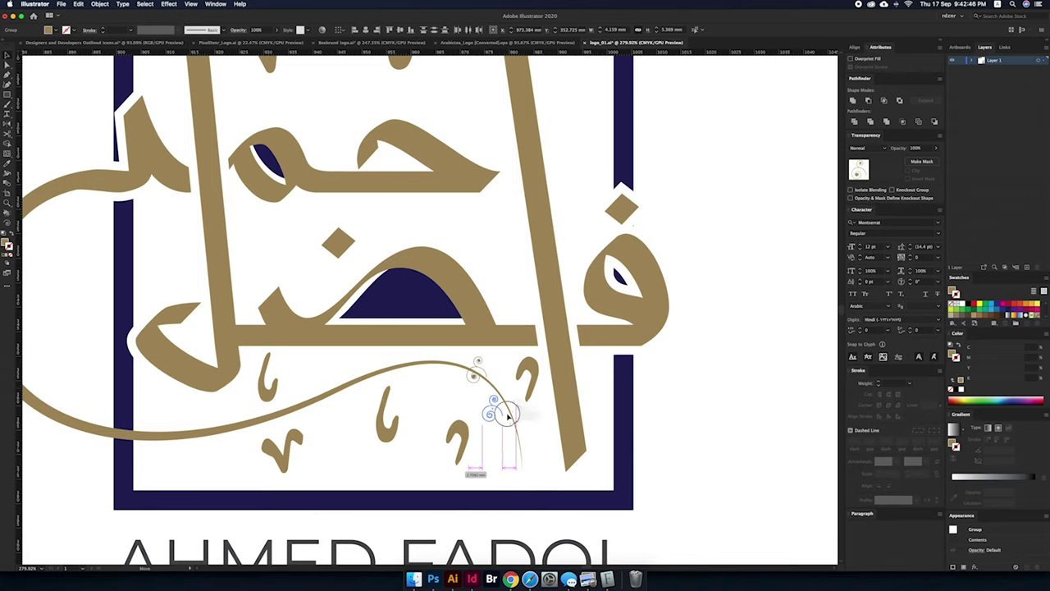
{"action": "scroll", "coordinate": [519, 427], "scroll_direction": "up", "scroll_amount": 8}
{"action": "mouse_move", "coordinate": [532, 262]}
{"action": "left_mouse_down"}
{"action": "mouse_move", "coordinate": [535, 332]}
{"action": "mouse_move", "coordinate": [563, 394]}
{"action": "left_mouse_up"}
{"action": "key", "text": "ctrl+z"}
{"action": "scroll", "coordinate": [415, 371], "scroll_direction": "down", "scroll_amount": 8}
{"action": "scroll", "coordinate": [414, 370], "scroll_direction": "down", "scroll_amount": 8}
Step: Duplicate the artboard beside the original, fill its background navy, and select its logo
{"action": "scroll", "coordinate": [439, 270], "scroll_direction": "down", "scroll_amount": 2}
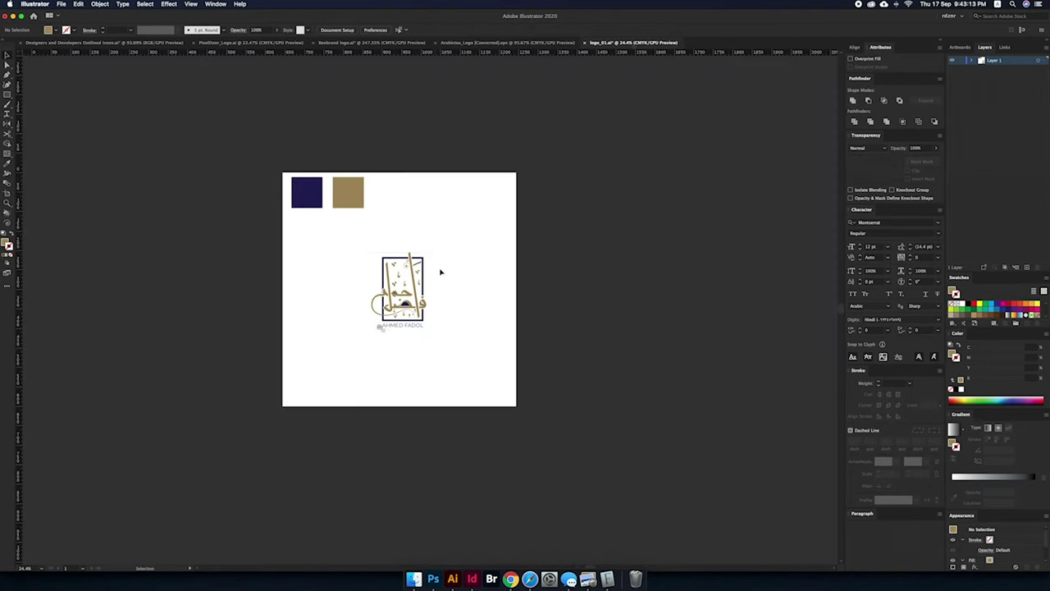
{"action": "left_click_drag", "start_coordinate": [279, 164], "coordinate": [348, 215]}
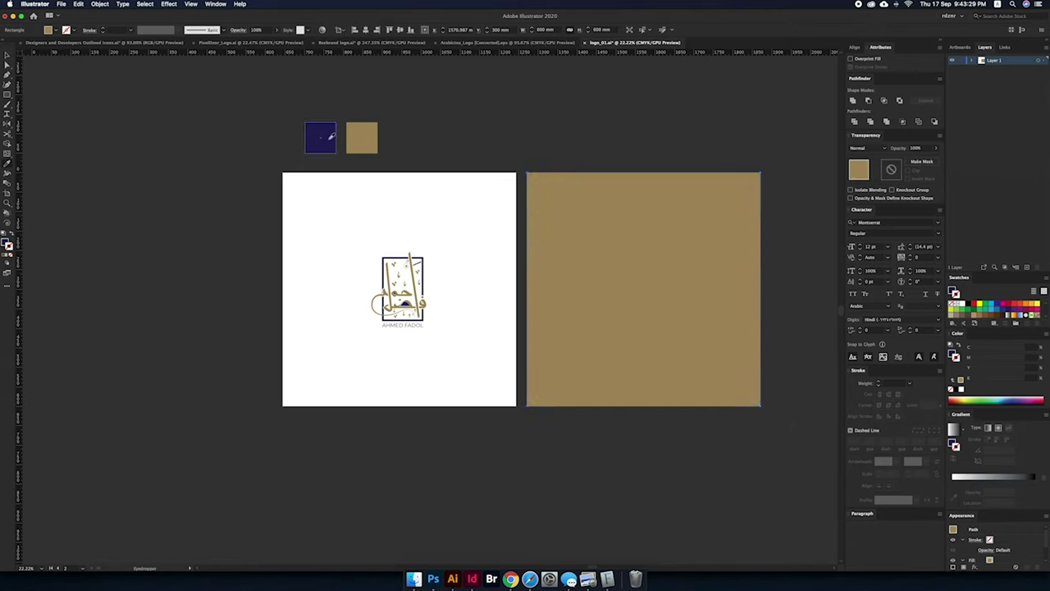
{"action": "left_click", "coordinate": [332, 136]}
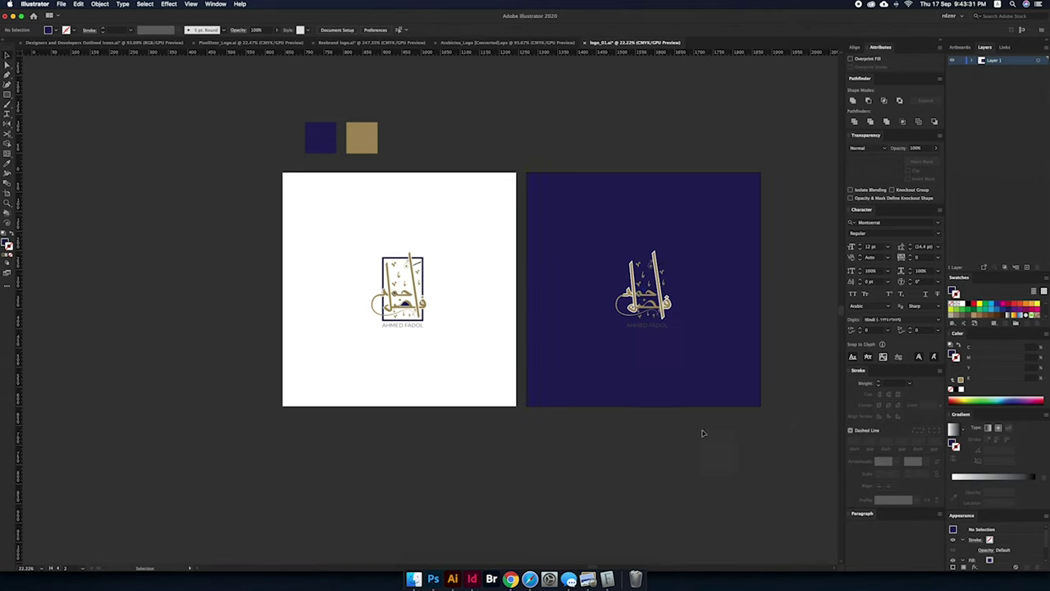
{"action": "scroll", "coordinate": [567, 309], "scroll_direction": "up", "scroll_amount": 3}
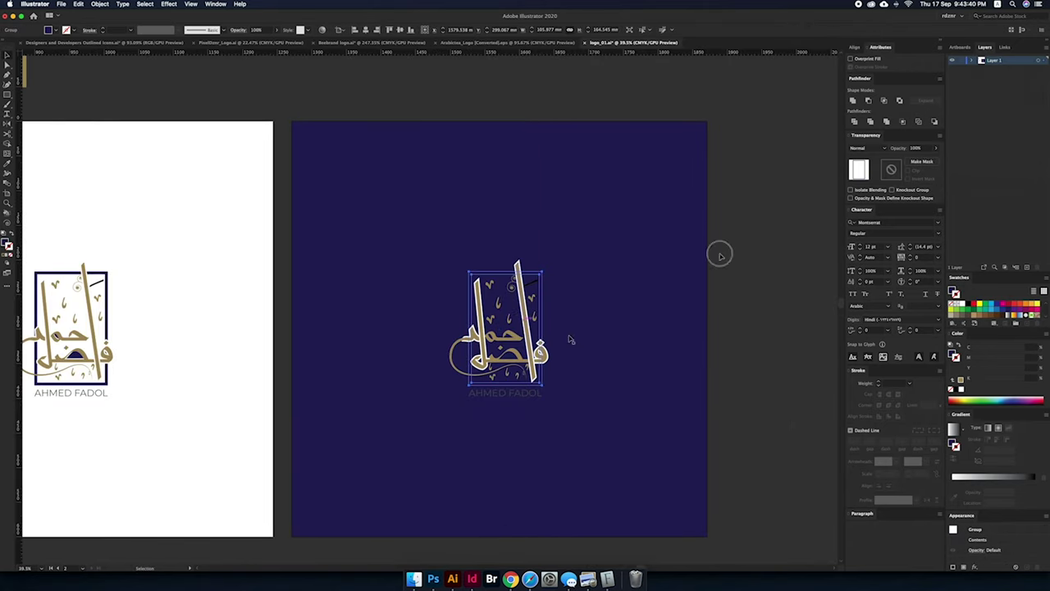
{"action": "key", "text": "super+a"}
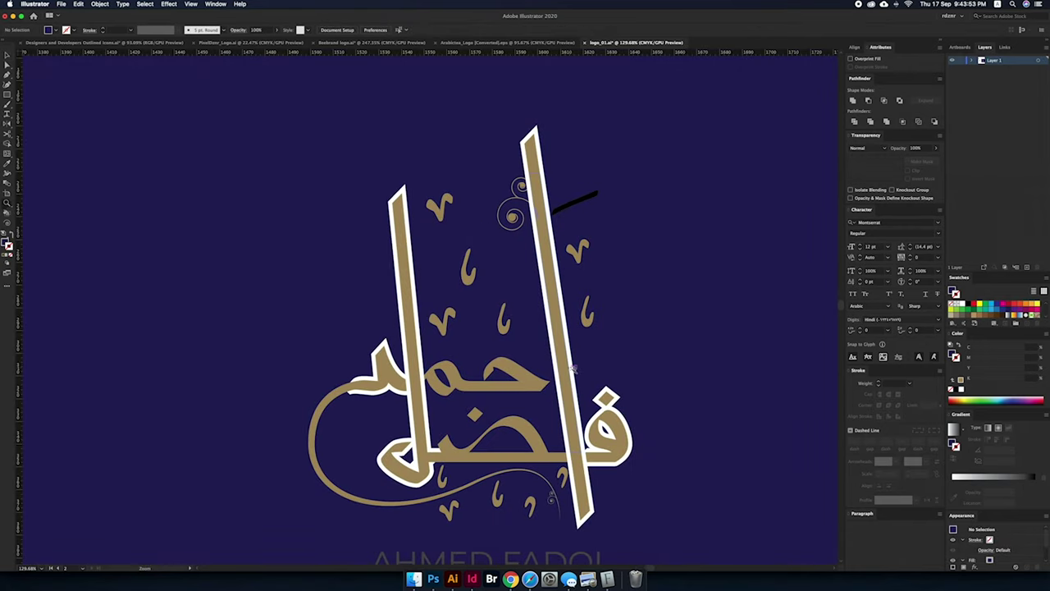
{"action": "key", "text": "super+a"}
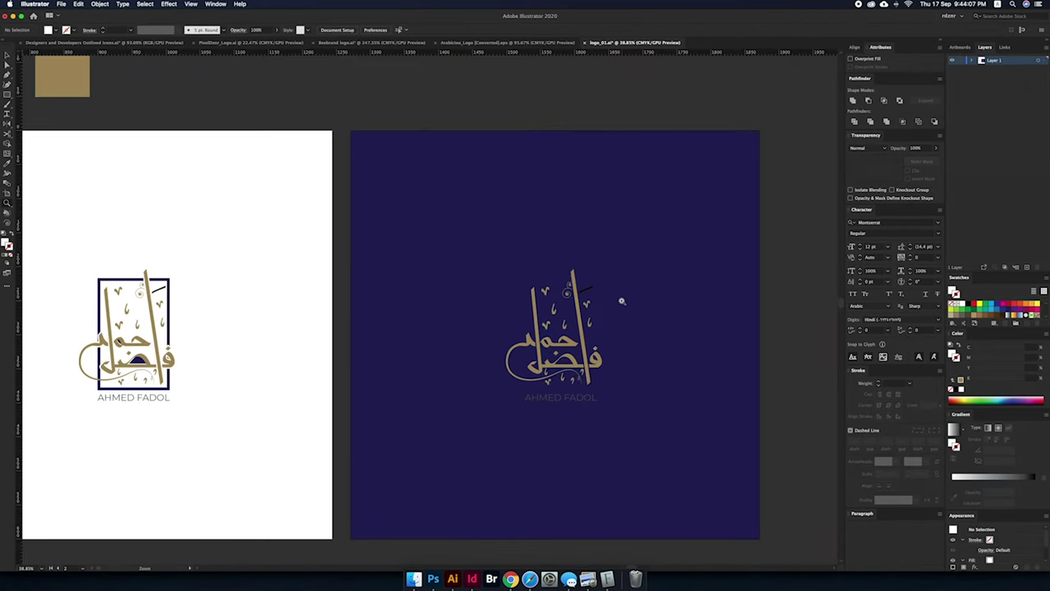
Step: Select the copied logo on the navy artboard and, with Direct Selection, its inner curved shape
{"action": "left_click", "coordinate": [564, 281]}
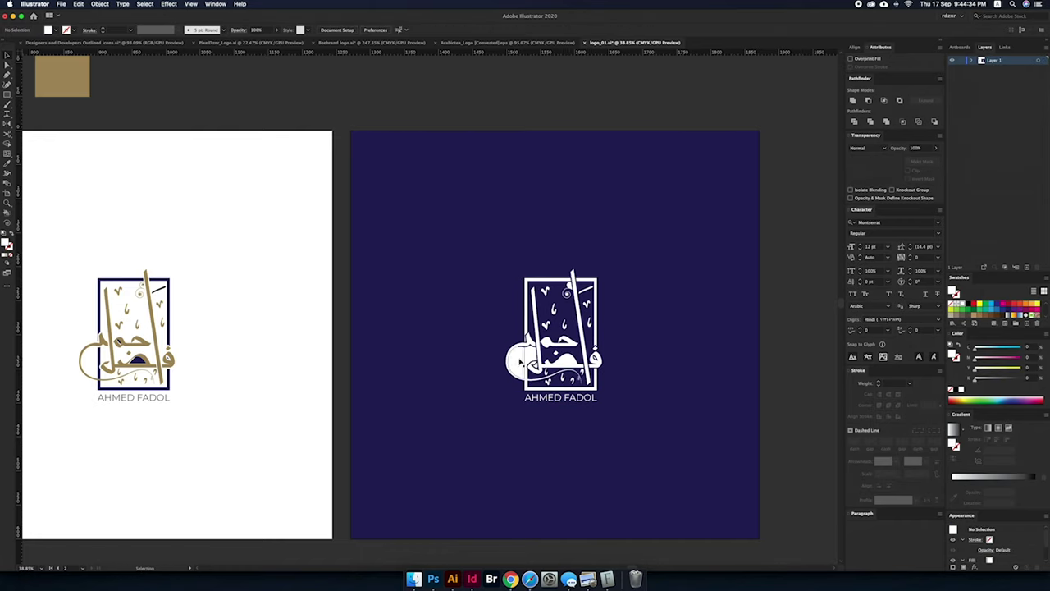
{"action": "left_click", "coordinate": [566, 363]}
{"action": "scroll", "coordinate": [571, 363], "scroll_direction": "up", "scroll_amount": 10}
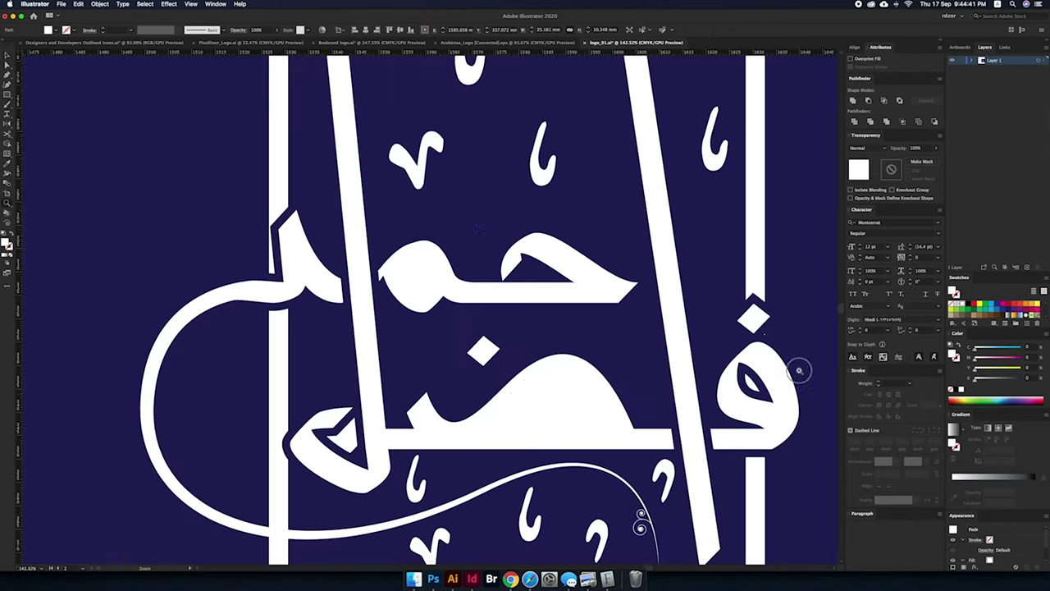
{"action": "key", "text": "a"}
{"action": "left_click", "coordinate": [555, 411]}
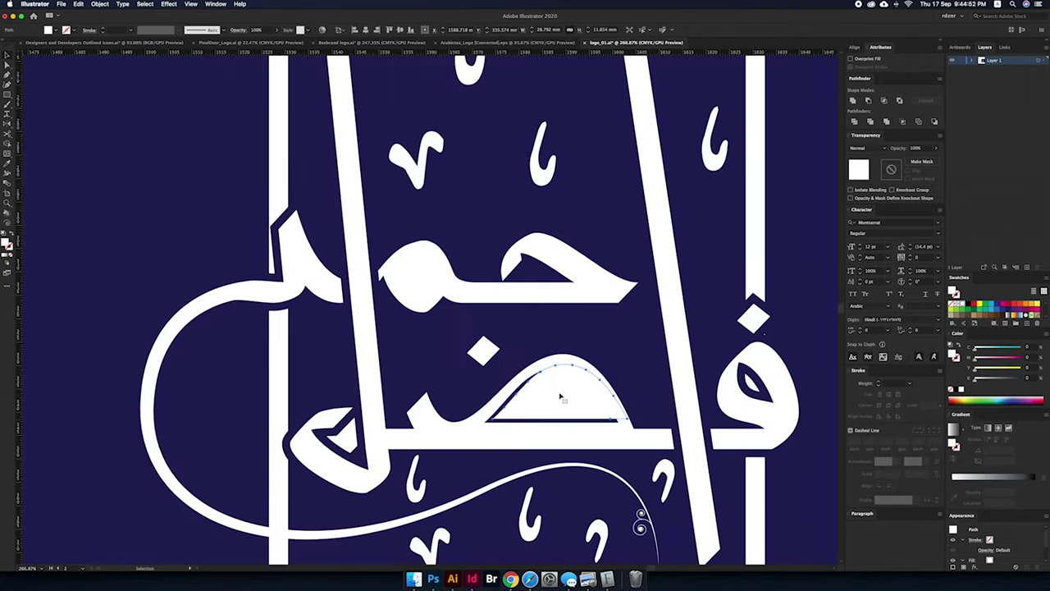
{"action": "scroll", "coordinate": [300, 370], "scroll_direction": "down", "scroll_amount": 6}
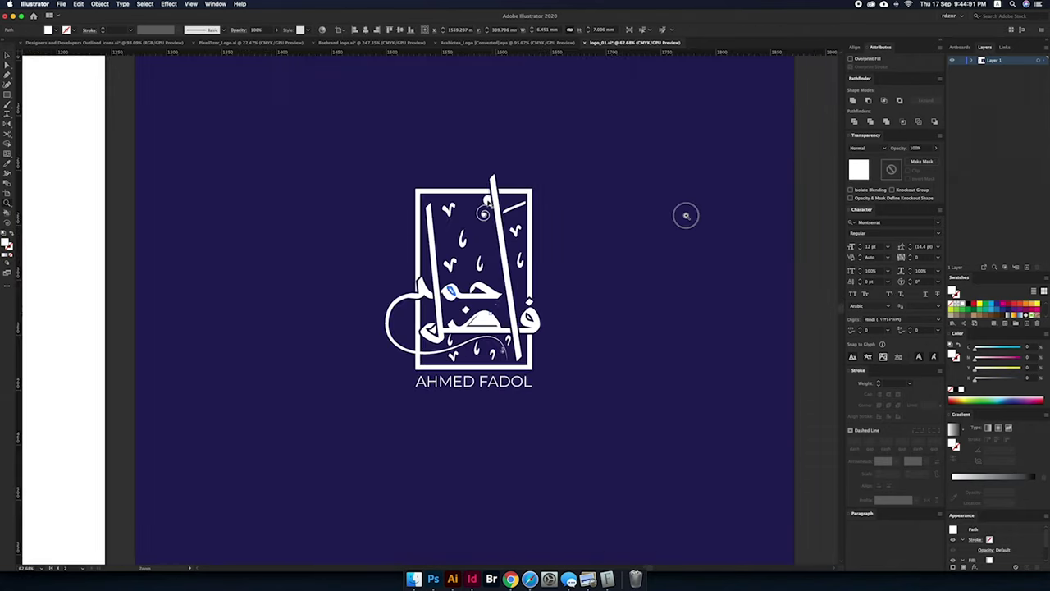
{"action": "scroll", "coordinate": [477, 193], "scroll_direction": "up", "scroll_amount": 5}
{"action": "scroll", "coordinate": [492, 369], "scroll_direction": "down", "scroll_amount": 5}
{"action": "scroll", "coordinate": [469, 391], "scroll_direction": "down", "scroll_amount": 3}
Step: Duplicate the navy artboard into a third and a fourth artboard
{"action": "left_click", "coordinate": [526, 438]}
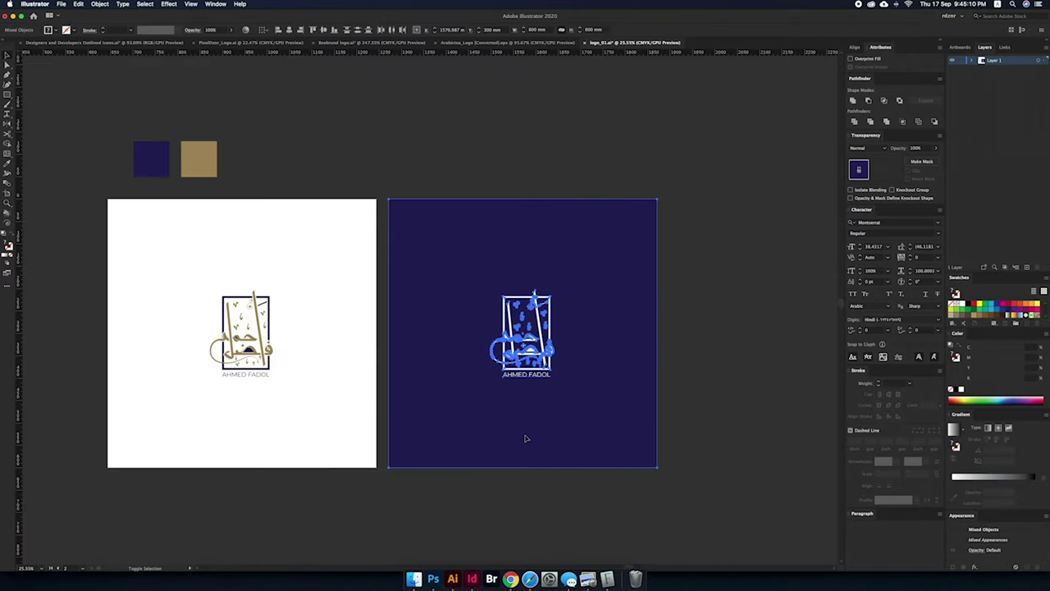
{"action": "scroll", "coordinate": [468, 356], "scroll_direction": "down", "scroll_amount": 3}
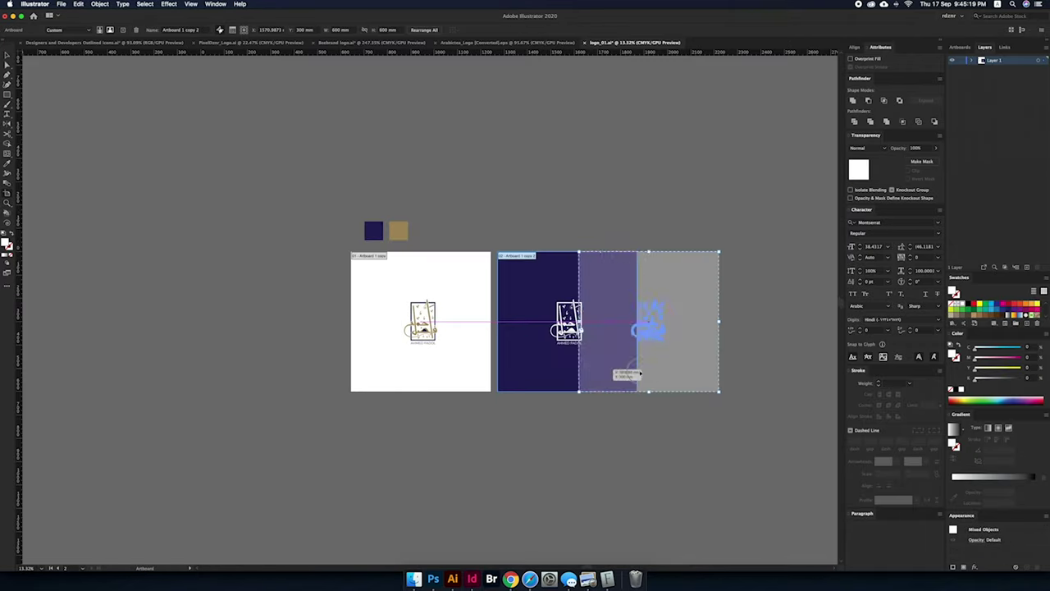
{"action": "mouse_move", "coordinate": [517, 370]}
{"action": "left_mouse_down"}
{"action": "mouse_move", "coordinate": [818, 375]}
{"action": "mouse_move", "coordinate": [665, 390]}
{"action": "left_mouse_up"}
{"action": "left_click", "coordinate": [757, 410]}
Step: Fill the fourth artboard's background gold and fit all four artboards in the window
{"action": "key", "text": "shift+o"}
{"action": "key", "text": "v"}
{"action": "key", "text": "i"}
{"action": "left_click", "coordinate": [255, 229]}
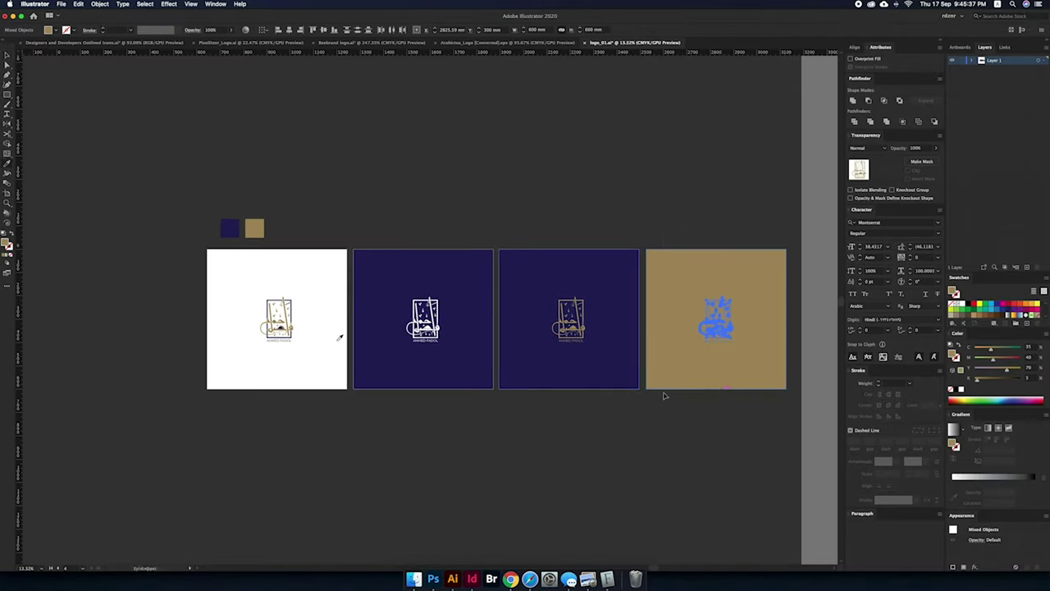
{"action": "scroll", "coordinate": [403, 382], "scroll_direction": "down", "scroll_amount": 3}
{"action": "key", "text": "shift+o"}
{"action": "key", "text": "Escape"}
{"action": "key", "text": "ctrl+alt+0"}
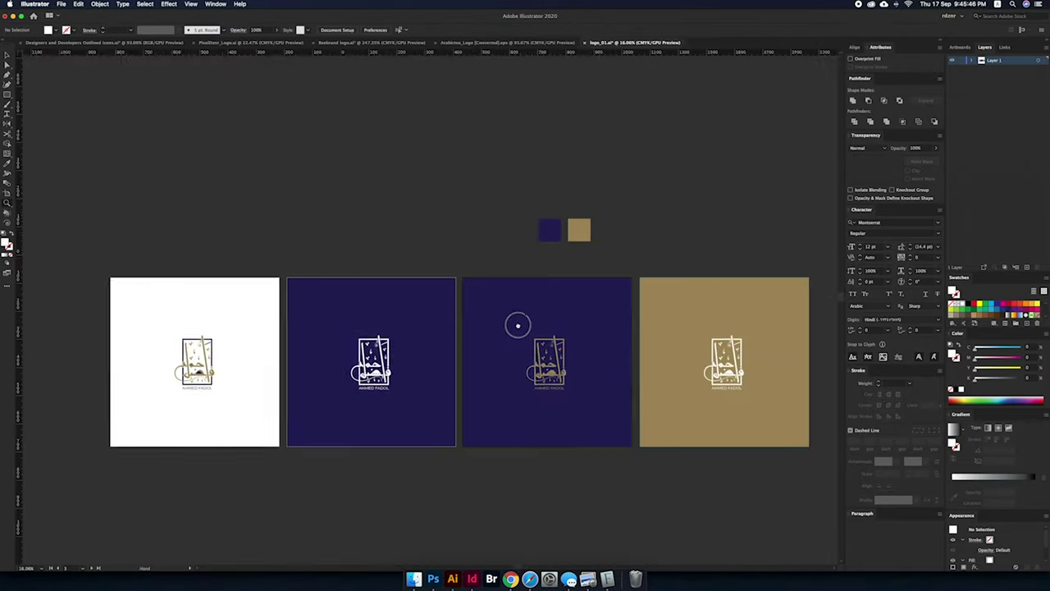
{"action": "scroll", "coordinate": [507, 435], "scroll_direction": "down", "scroll_amount": 1}
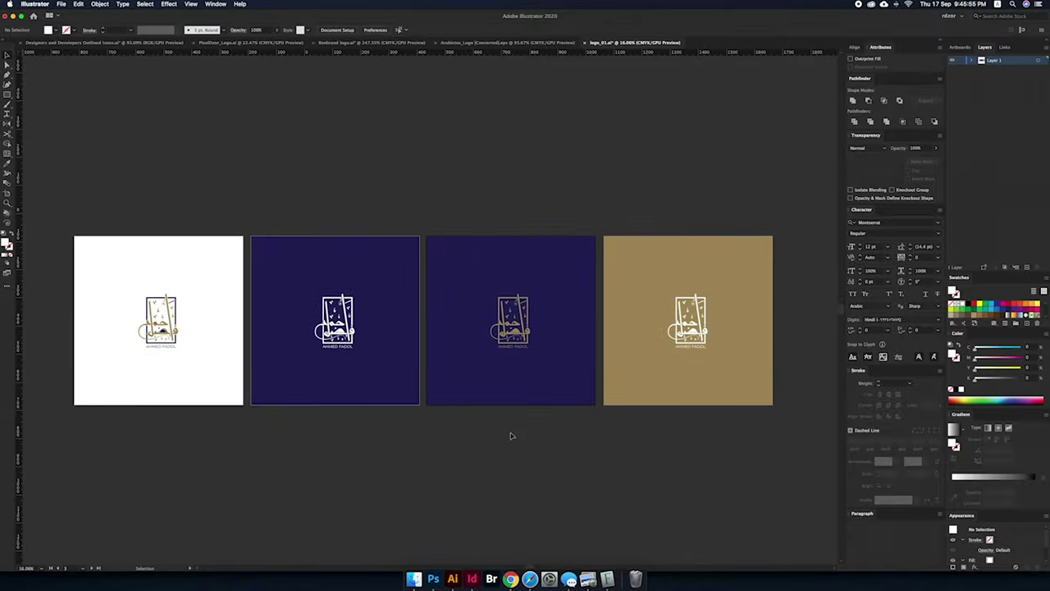